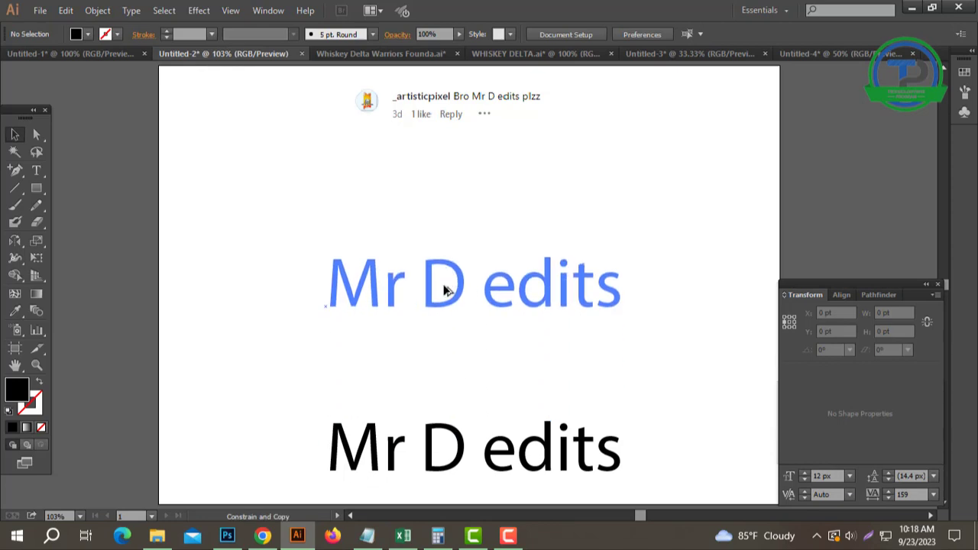
Step: Duplicate 'Mr D edits' above the original and delete 'D edits' from the copy, leaving 'Mr'
mouse_move(452, 432)
left_mouse_down()
mouse_move(411, 292)
mouse_move(720, 279)
left_mouse_up()
key("t")
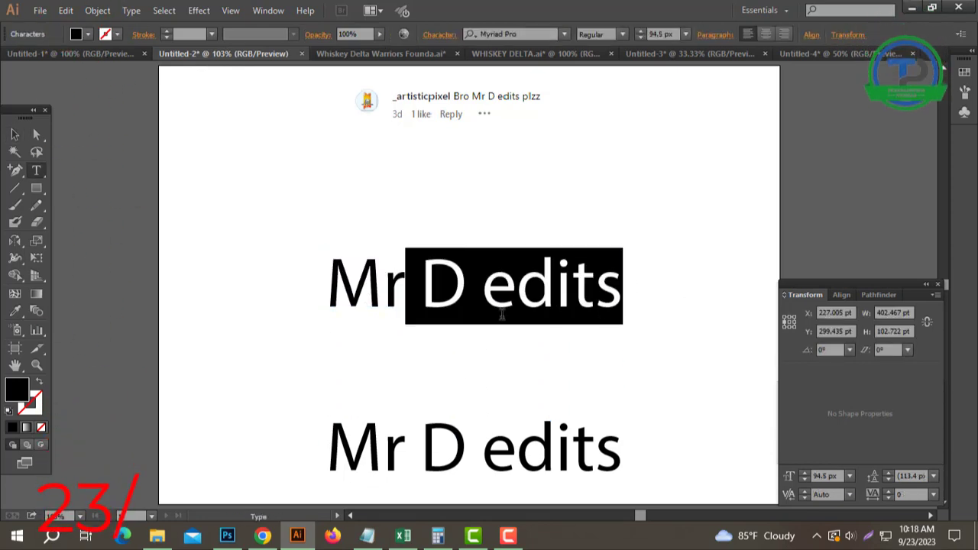
key("BackSpace")
left_click(15, 134)
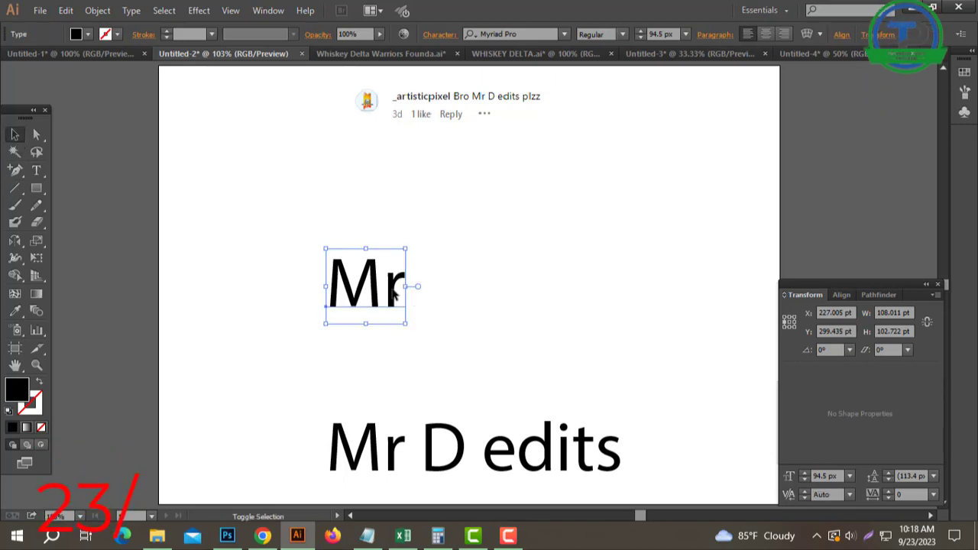
Step: Enlarge 'Mr' to about 306.86 px and set it in Roboto Black
mouse_move(408, 284)
left_mouse_down()
mouse_move(623, 287)
mouse_move(582, 285)
left_mouse_up()
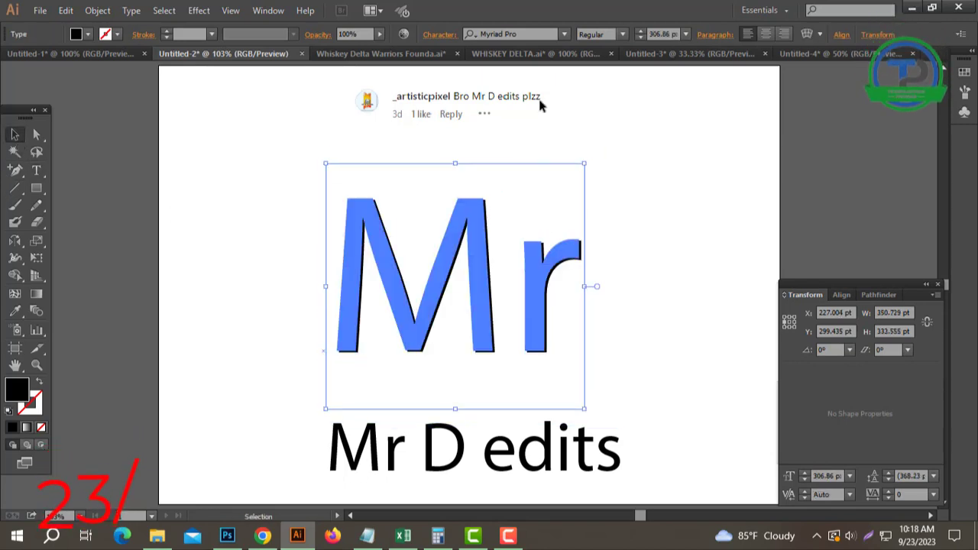
left_click(528, 35)
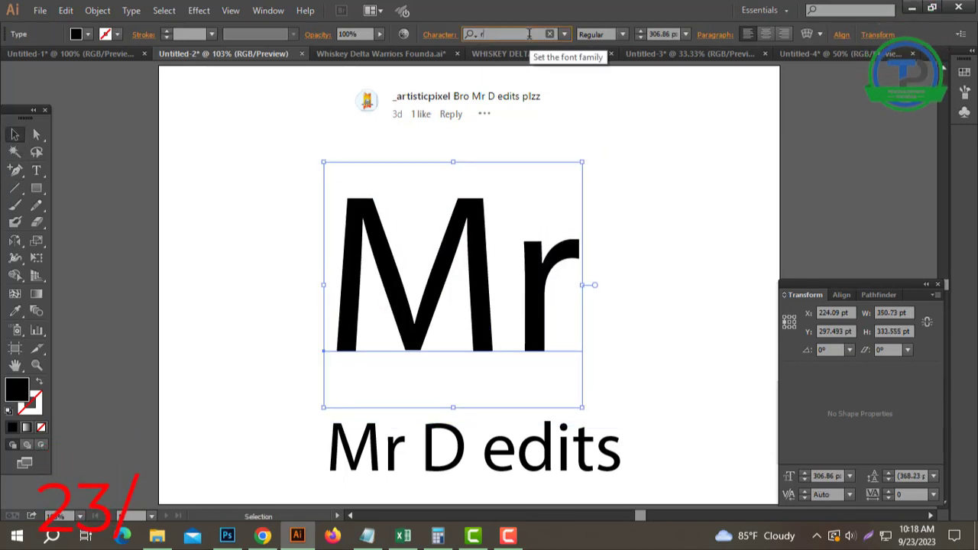
type("obo")
left_click(526, 227)
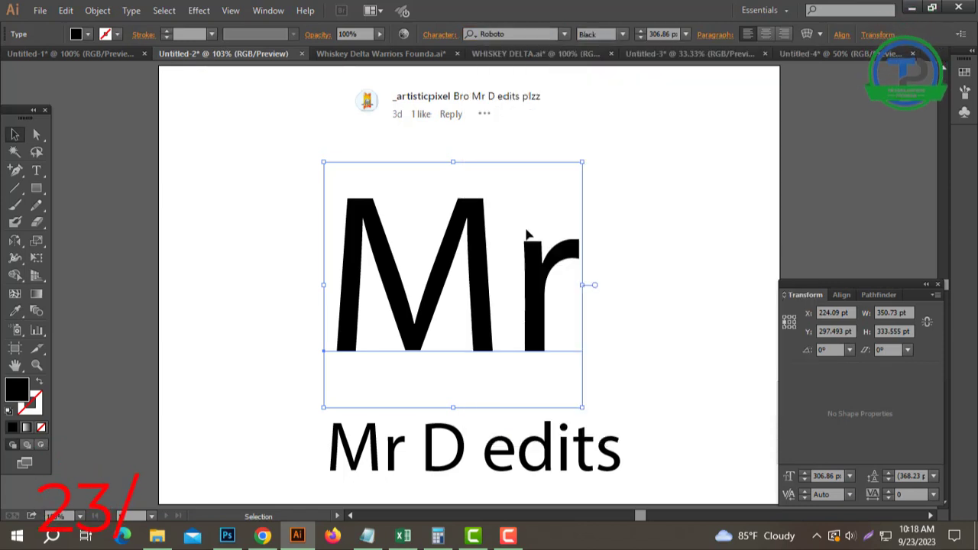
right_click(531, 234)
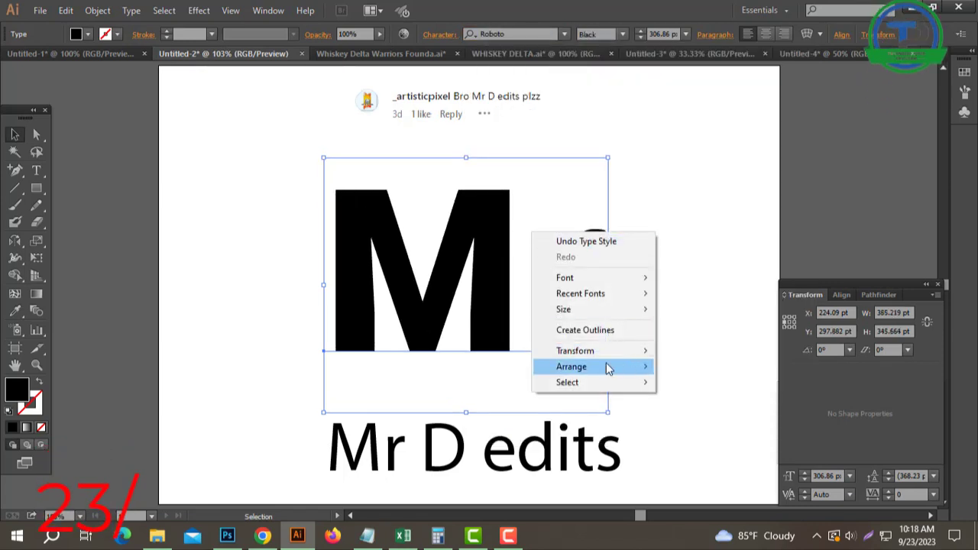
Step: Convert 'Mr' to outlines and scale the outlined letters down
left_click(579, 330)
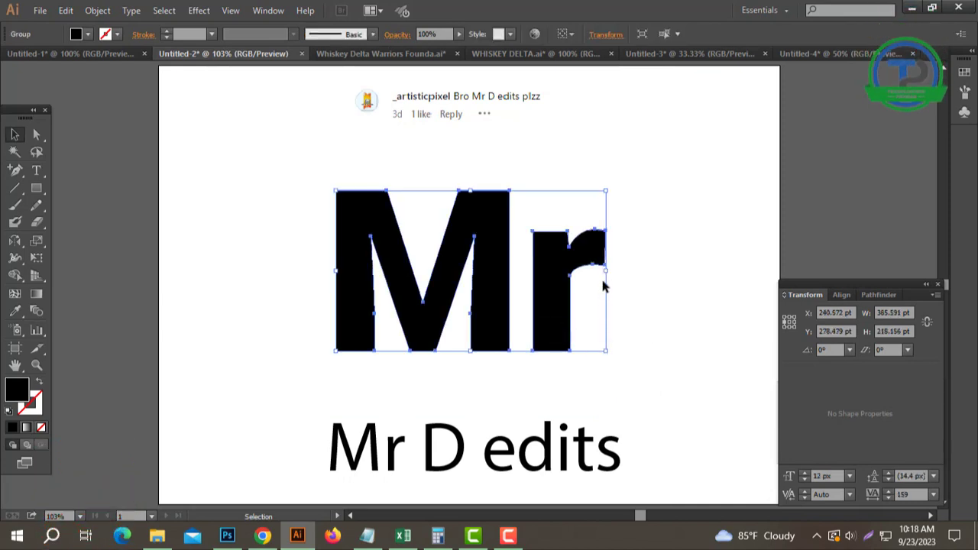
left_click_drag(608, 270, 544, 272)
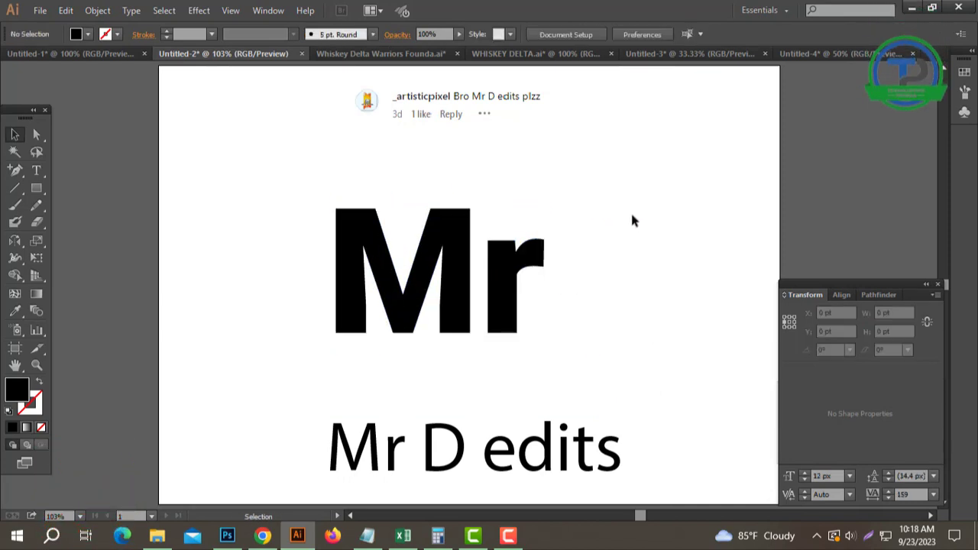
left_click_drag(630, 214, 317, 344)
left_click(318, 344)
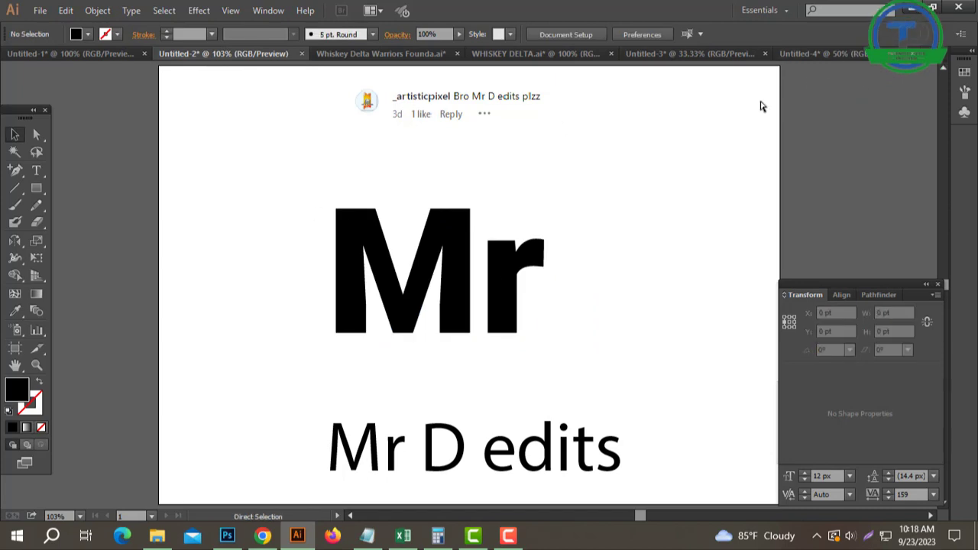
left_click_drag(762, 102, 602, 237)
left_click_drag(401, 364, 593, 332)
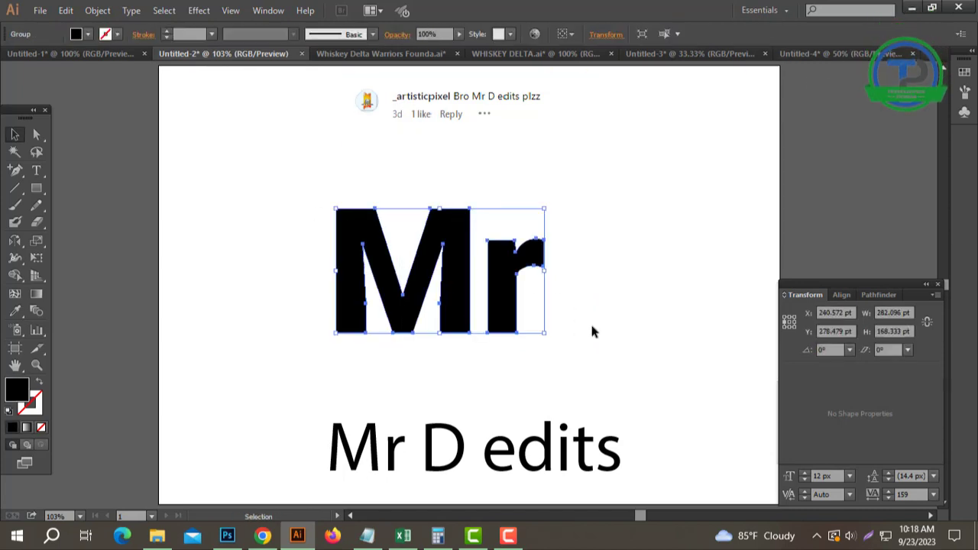
left_click(593, 331)
Step: Cut off the r's stem by deleting its bottom anchor points
left_click(36, 134)
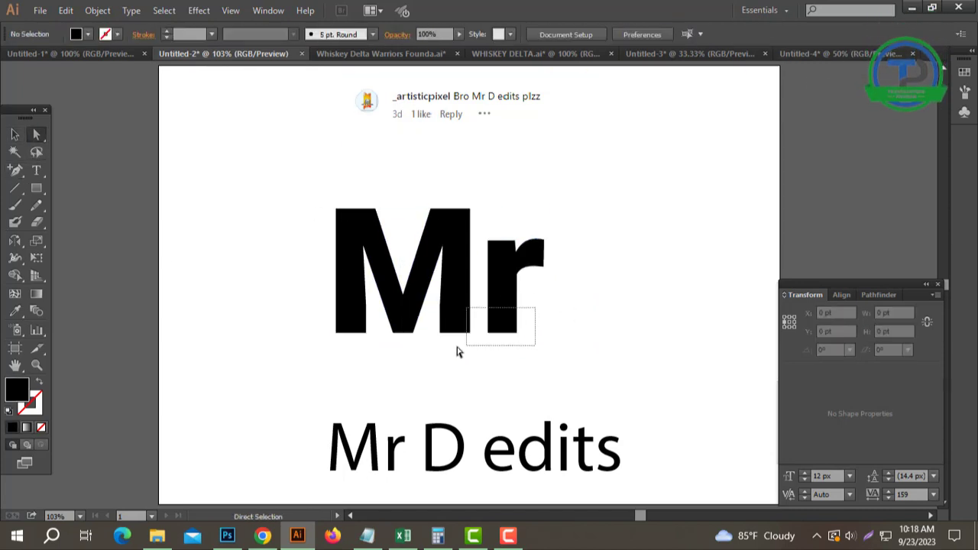
left_click_drag(457, 351, 536, 345)
left_click_drag(483, 320, 516, 340)
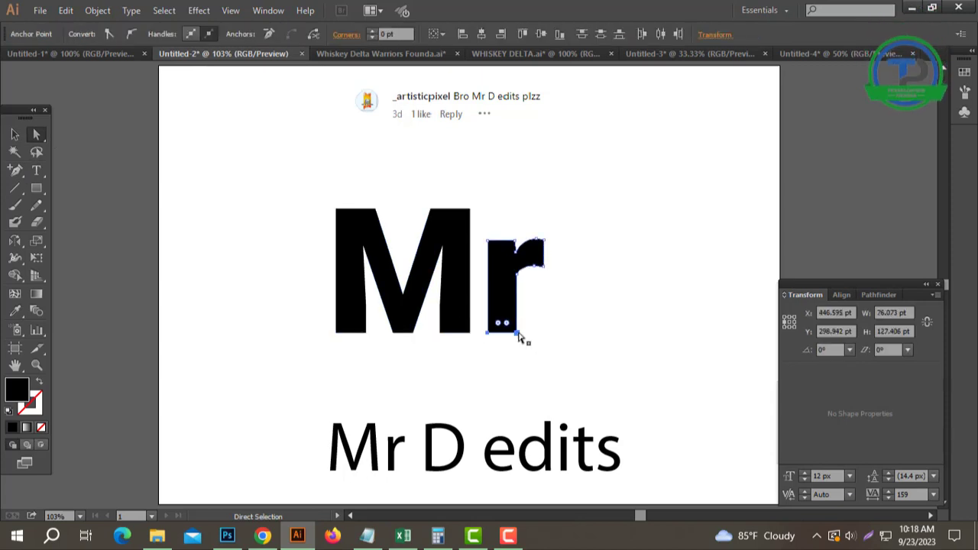
left_click(627, 306)
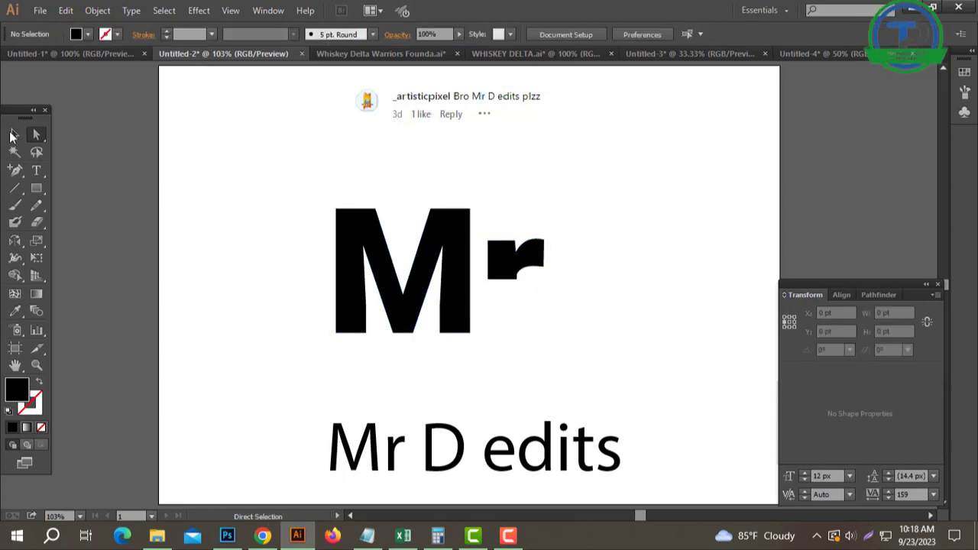
key("v")
Step: Move the necktie under the r, enlarge it as the stem, and fill it with the M's black
left_click_drag(631, 166, 745, 113)
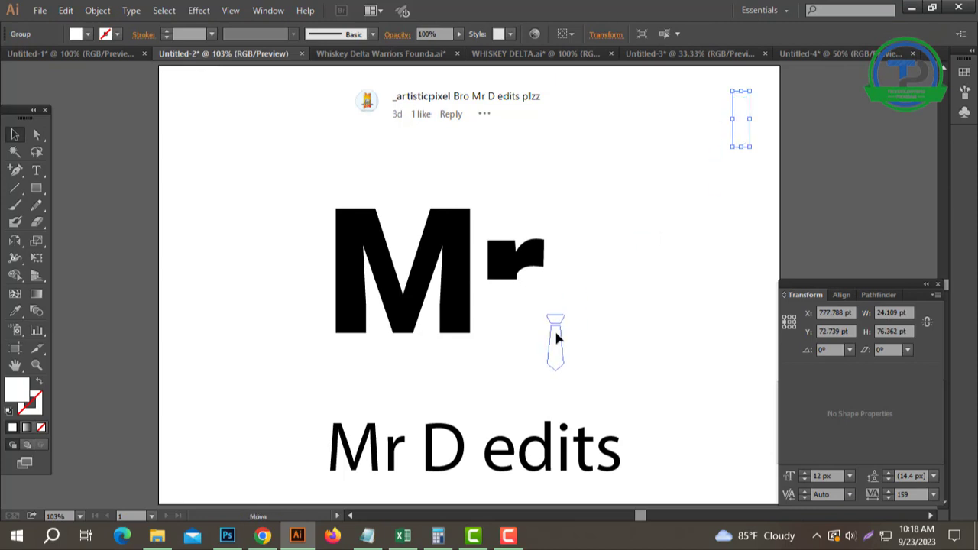
left_click_drag(509, 305, 497, 334)
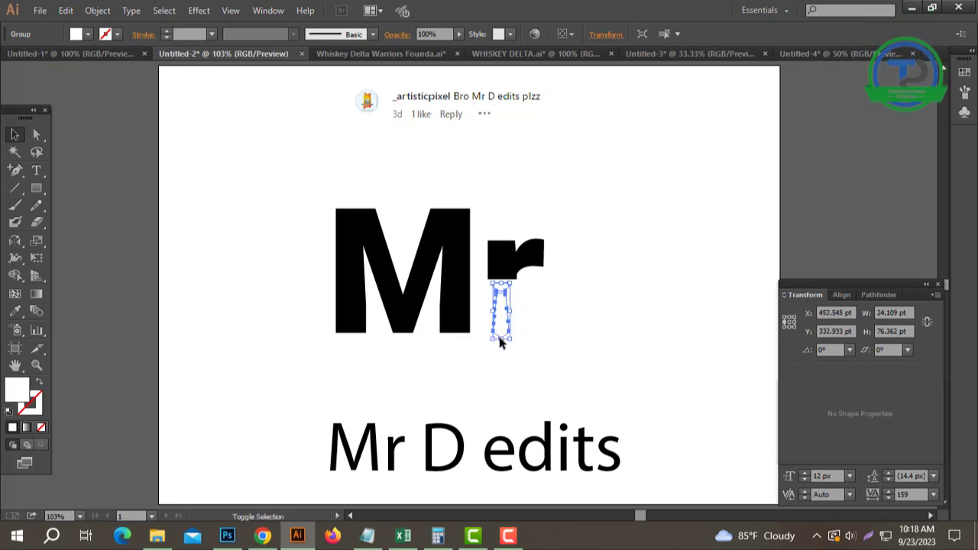
left_click_drag(507, 393, 508, 393)
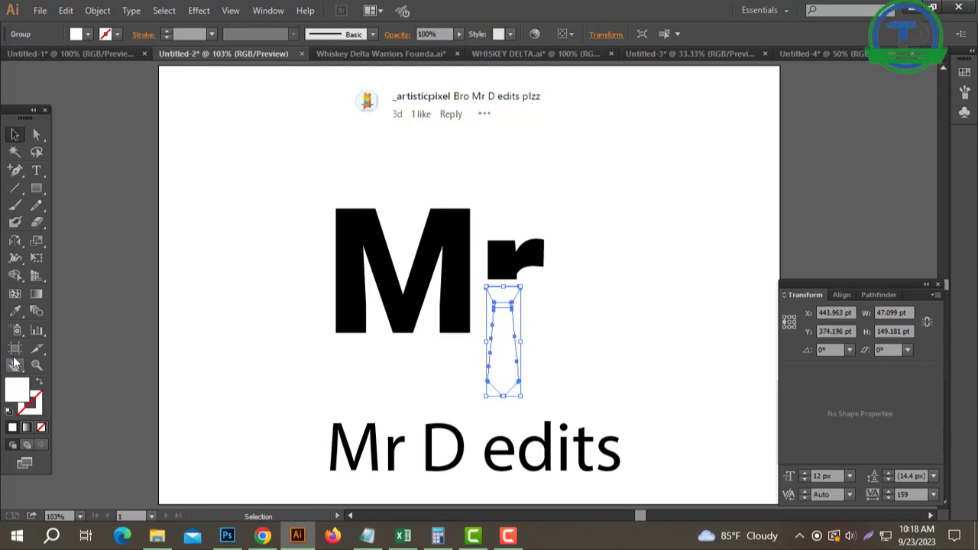
left_click(23, 312)
left_click(464, 257)
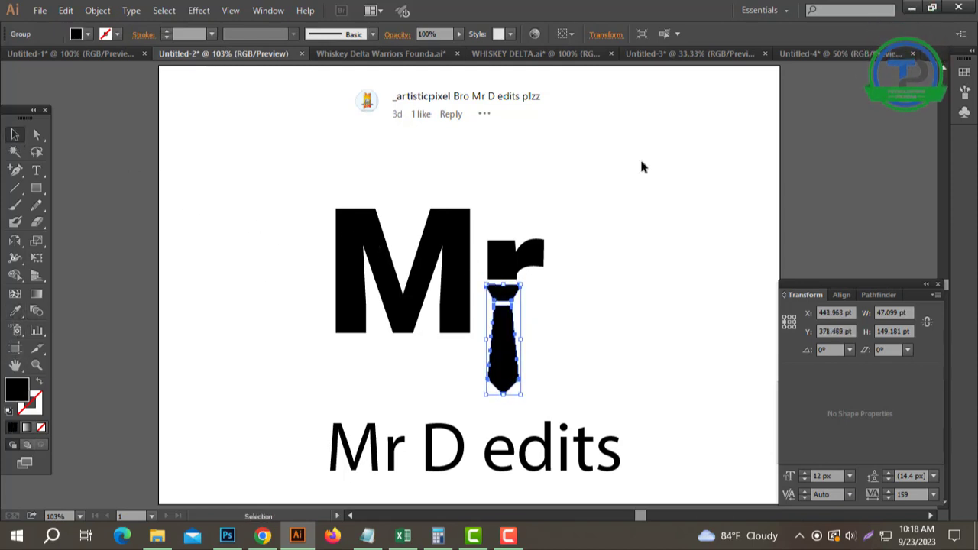
left_click(584, 325)
left_click(518, 321, "alt")
left_click_drag(550, 175, 148, 349)
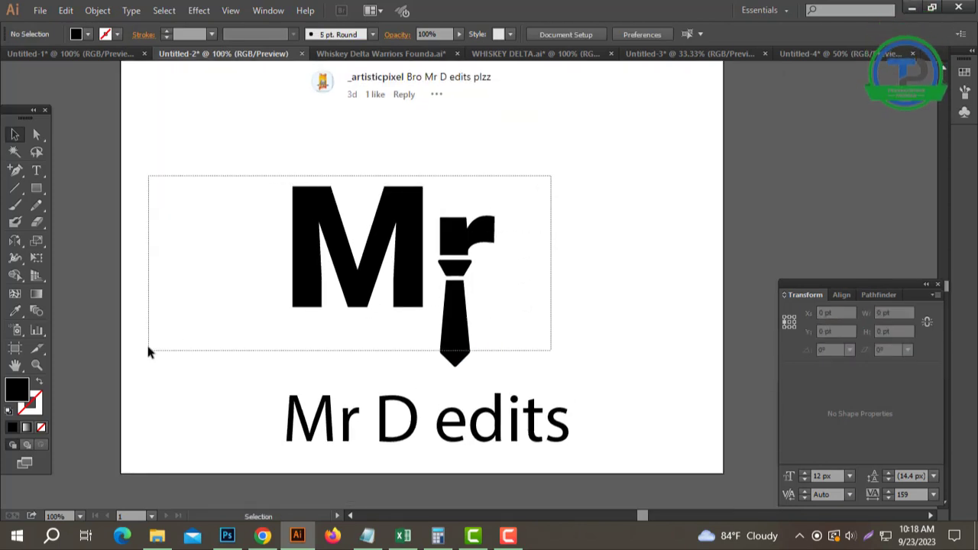
Step: Copy the D from the lower 'Mr D edits' line and paste it right of the tie
left_click(604, 281)
double_click(401, 430)
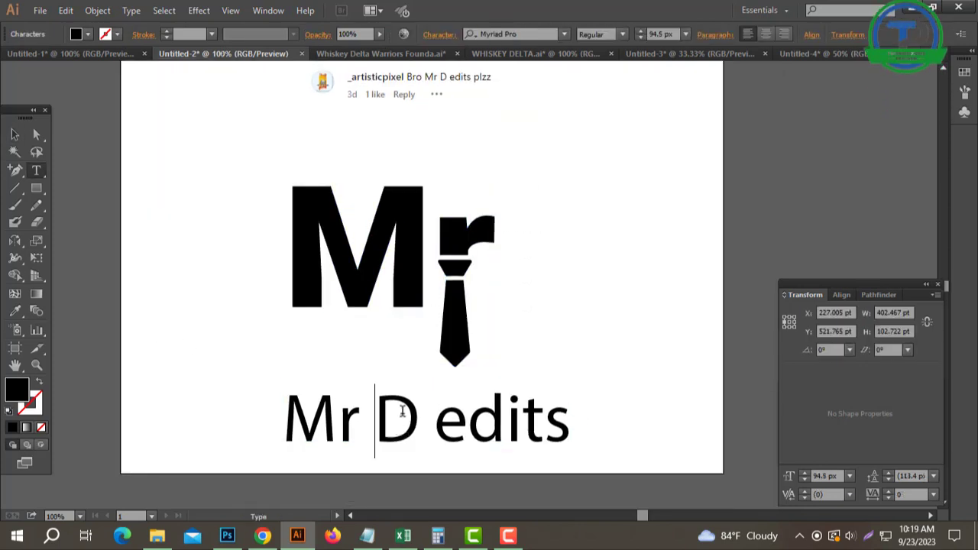
double_click(395, 419)
left_click(15, 134)
key("ctrl+v")
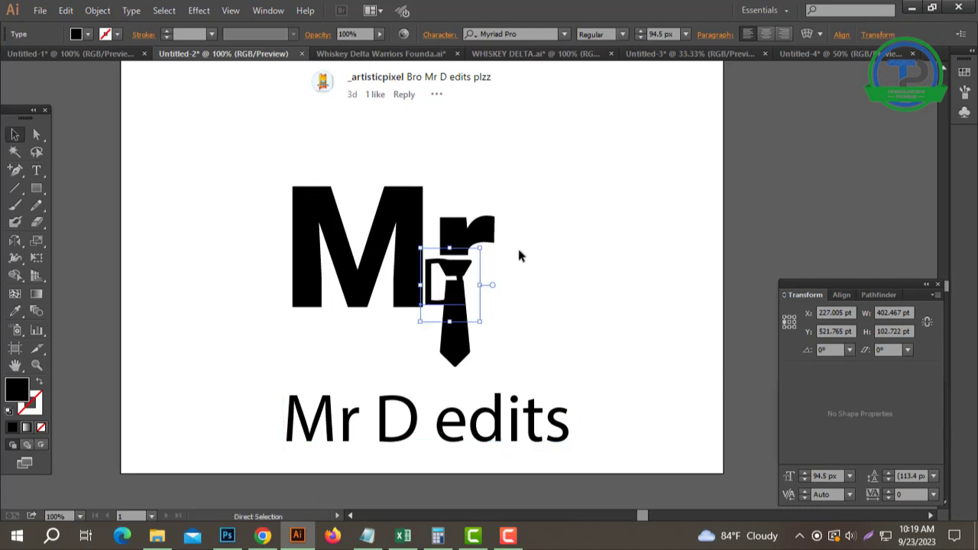
mouse_move(469, 288)
left_mouse_down()
mouse_move(528, 291)
mouse_move(482, 281)
left_mouse_up()
type("d")
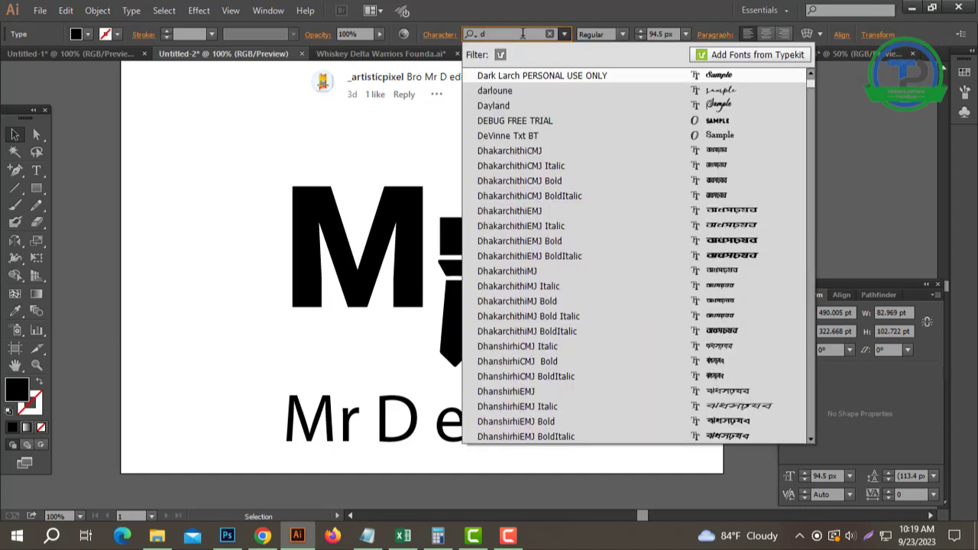
Step: Change the pasted D to a lowercase 'd'
left_click(131, 10)
mouse_move(167, 216)
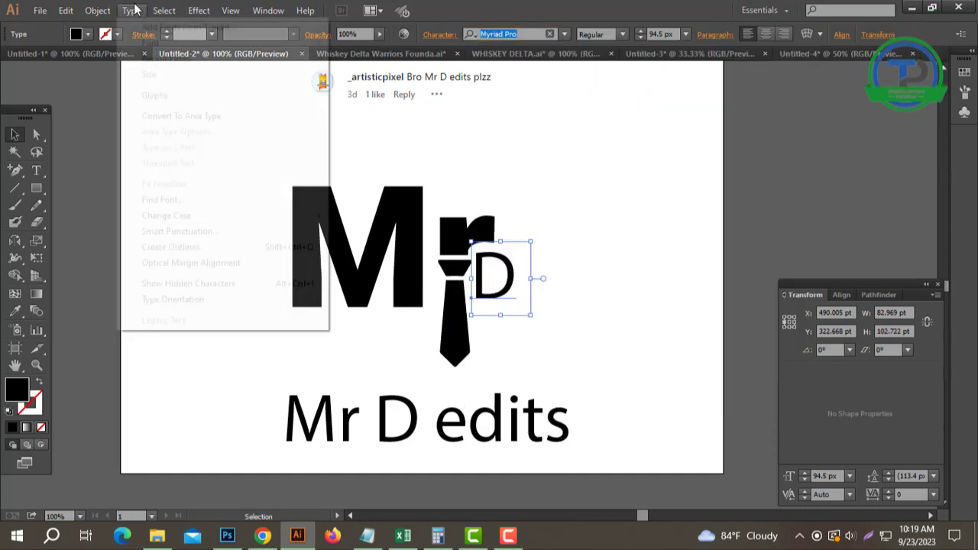
left_click(375, 250)
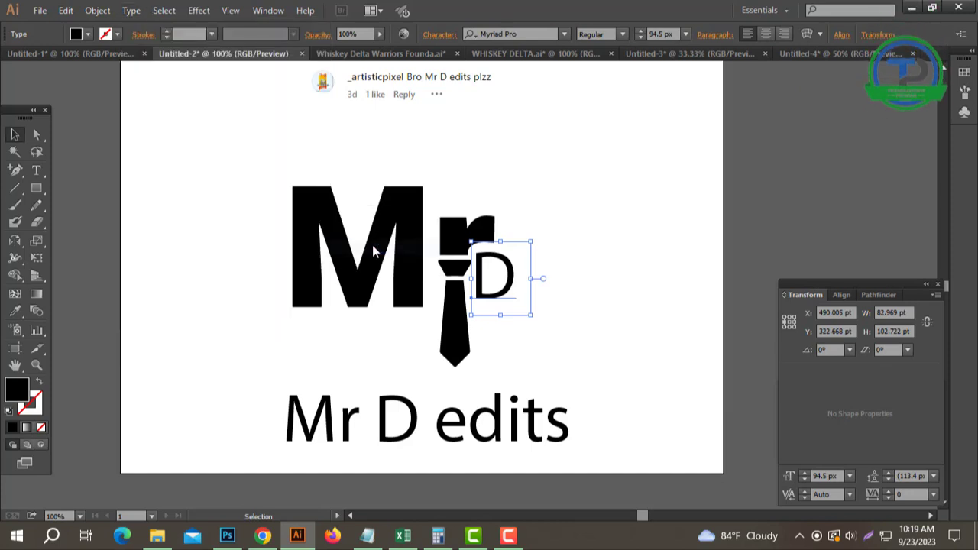
left_click(122, 10)
mouse_move(167, 215)
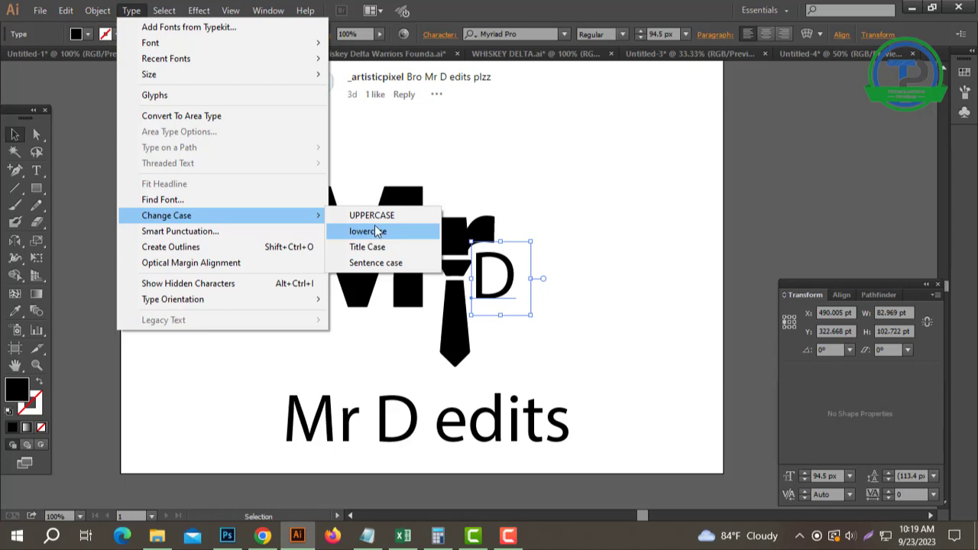
left_click(382, 237)
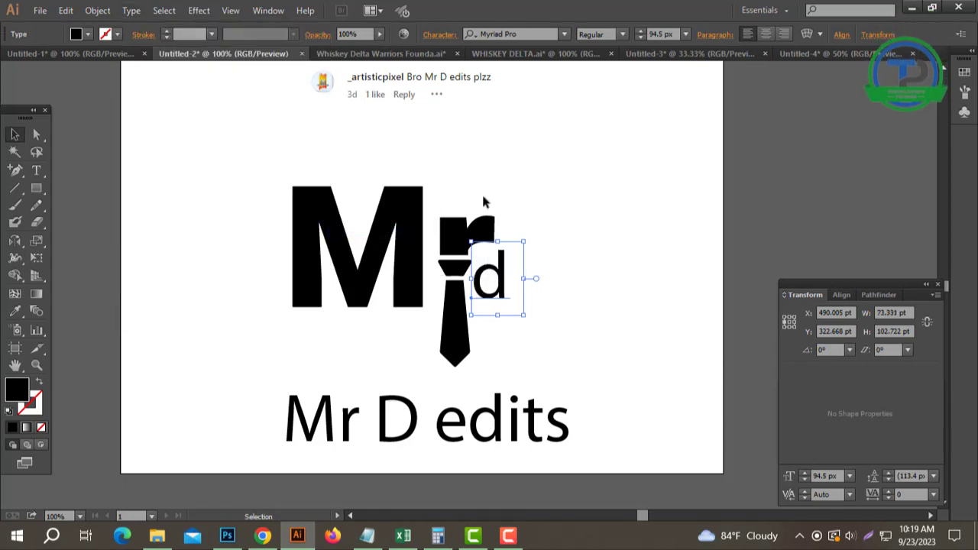
left_click(97, 10)
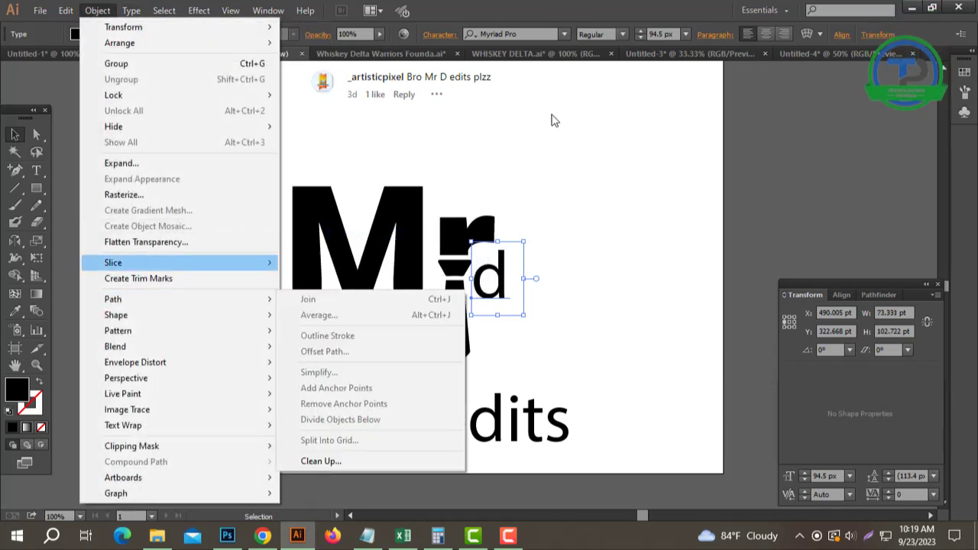
left_click(555, 179)
Step: Set the d in Roboto Bold, enlarge it beside the tie, and convert it to outlines
left_click(497, 282)
left_click(506, 34)
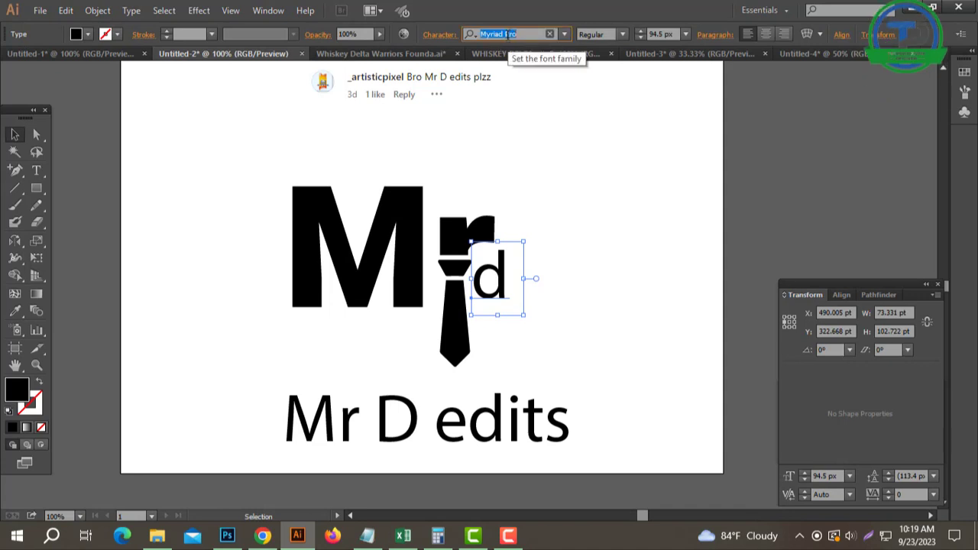
type("robo")
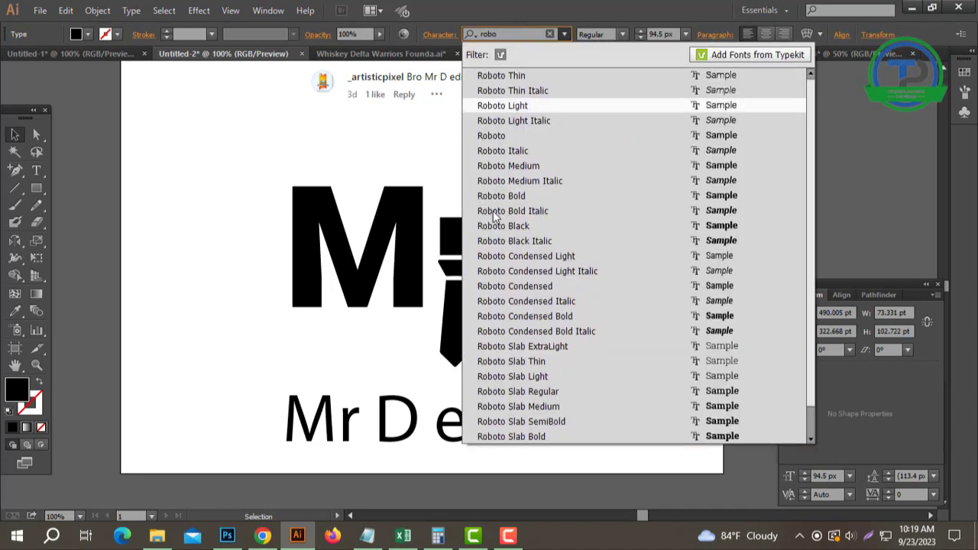
left_click(512, 195)
left_click_drag(526, 242, 581, 165)
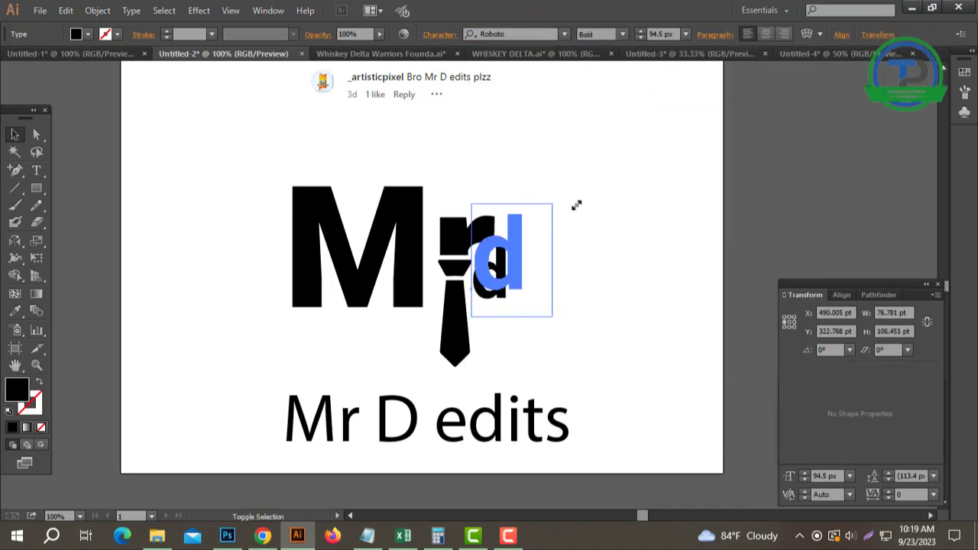
left_click_drag(539, 282, 538, 322)
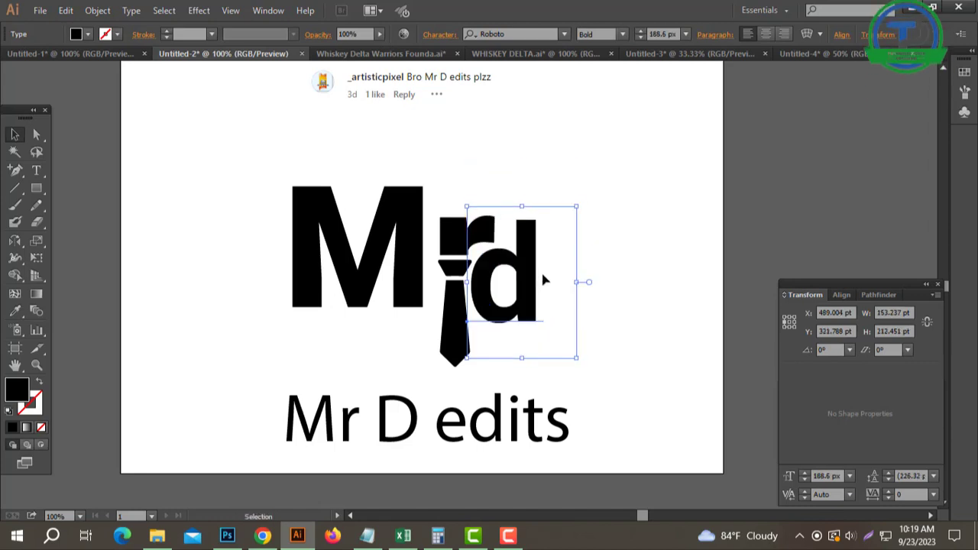
right_click(535, 263)
left_click(595, 358)
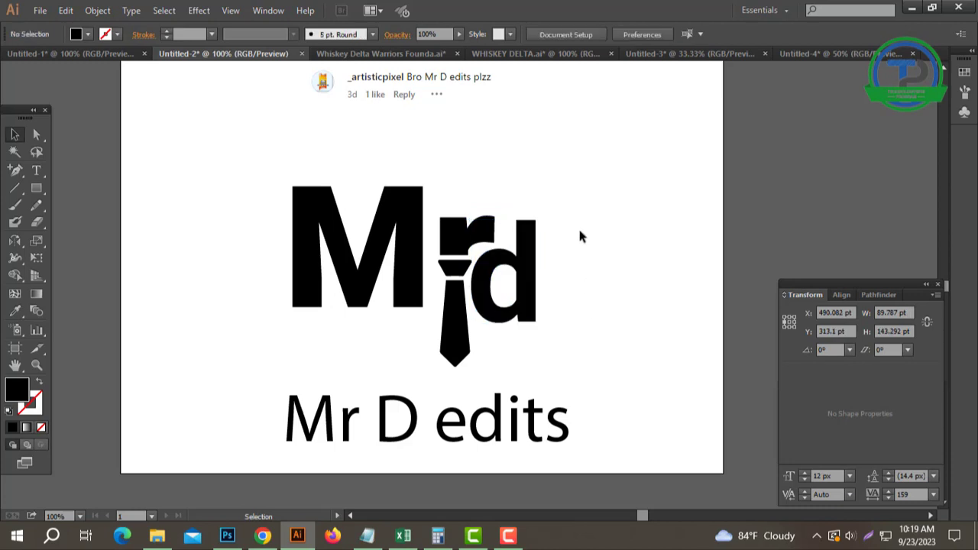
Step: Resize the outlined d and bottom-align it with the M
left_click_drag(600, 200, 290, 287)
left_click(289, 286)
left_click(530, 306)
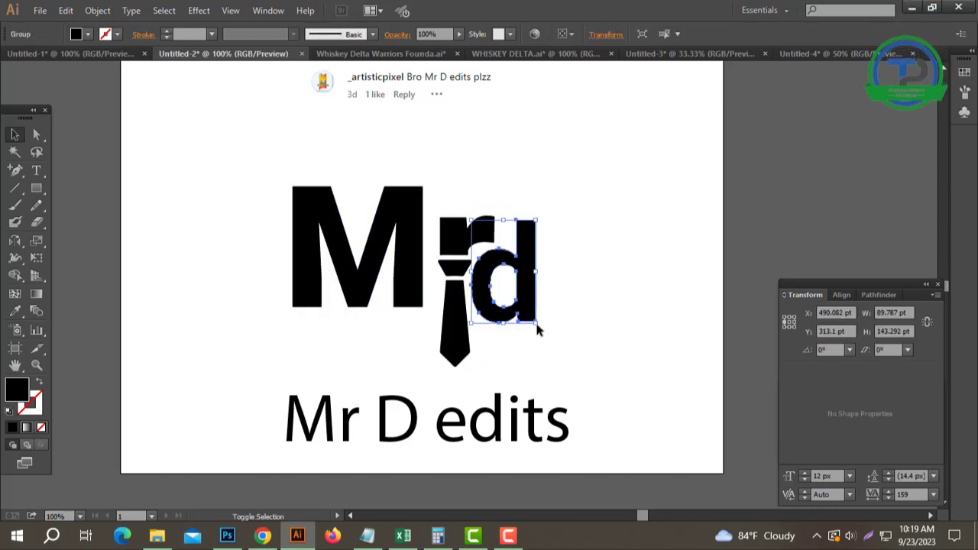
left_click_drag(533, 310, 527, 308)
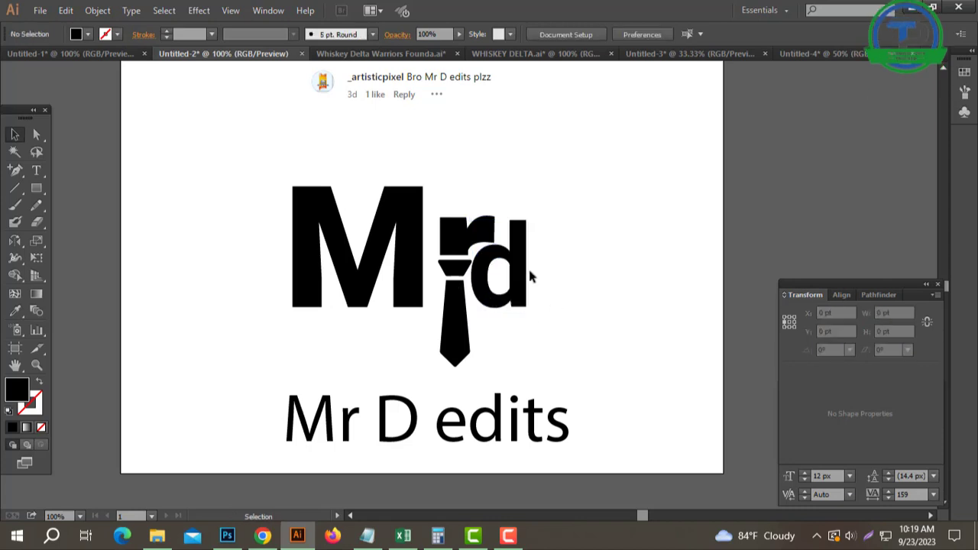
left_click(398, 287, "shift")
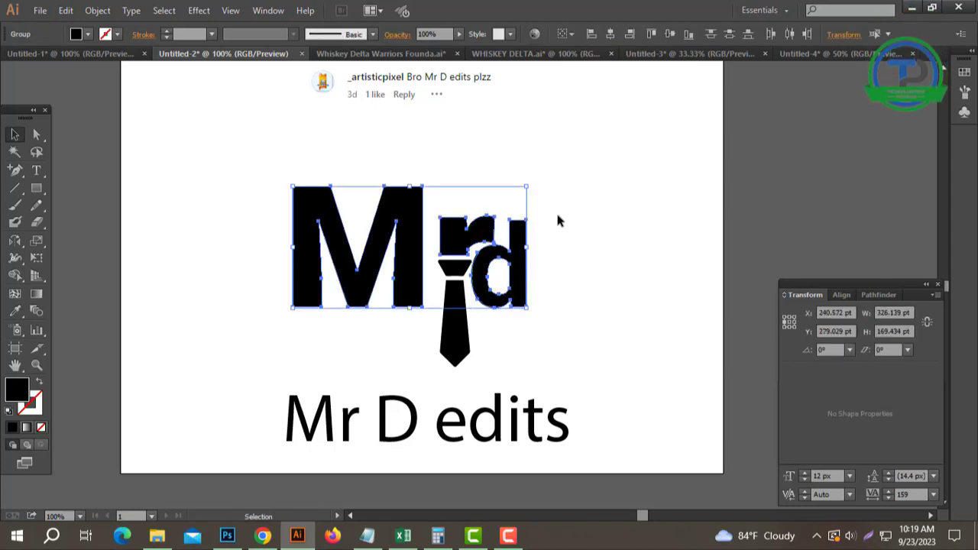
left_click(688, 35)
Step: Raise the d's top anchor points level with the top of the r
left_click(547, 290)
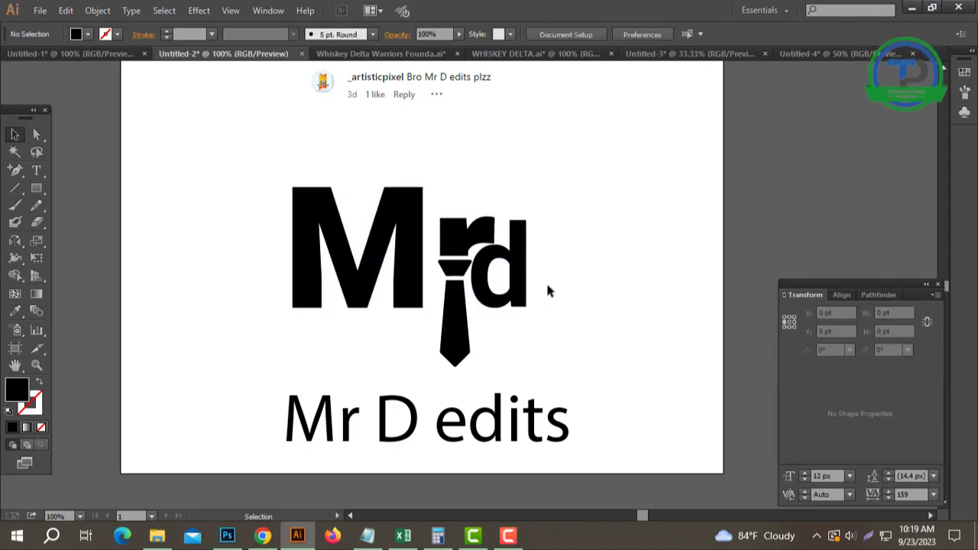
left_click(489, 291)
left_click(497, 229, "ctrl")
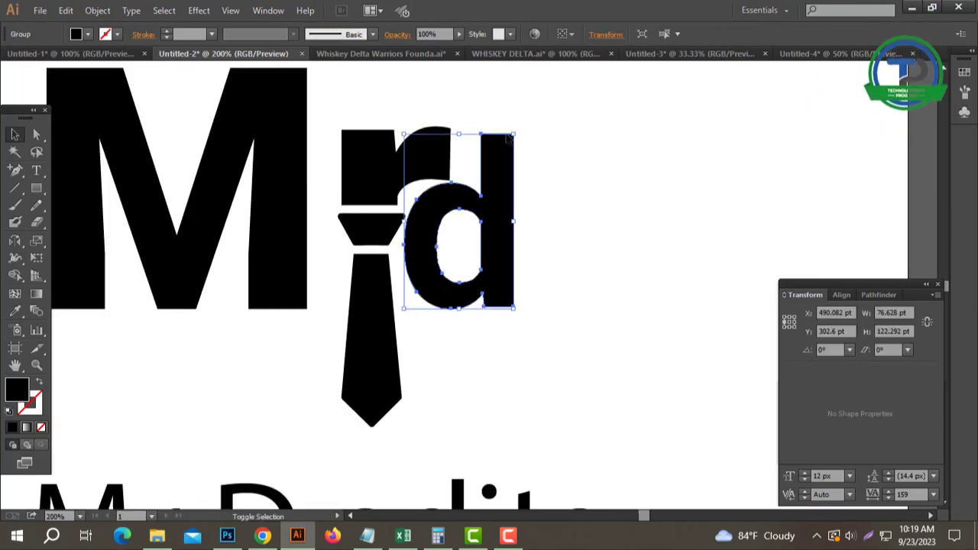
left_click_drag(461, 135, 461, 149)
left_click(582, 126)
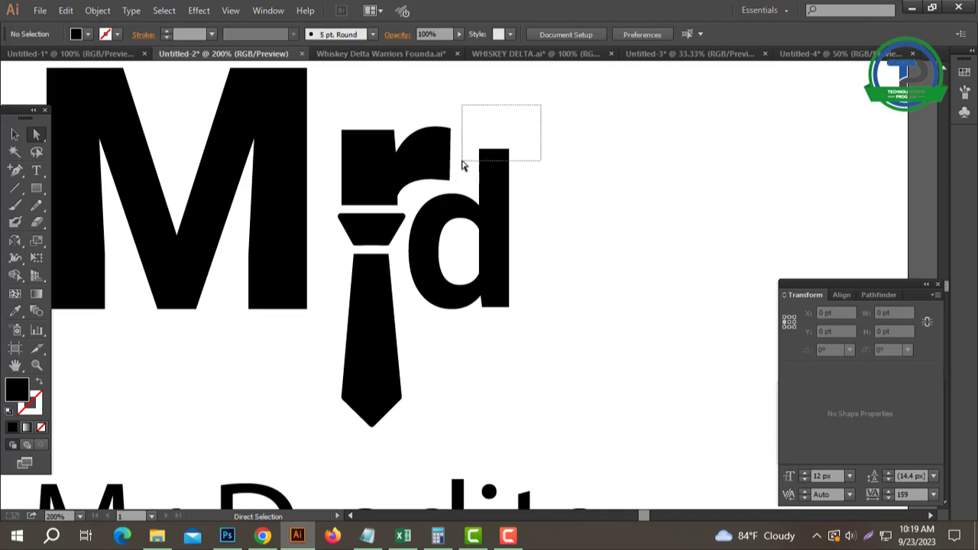
left_click_drag(462, 165, 510, 126)
left_click(560, 172)
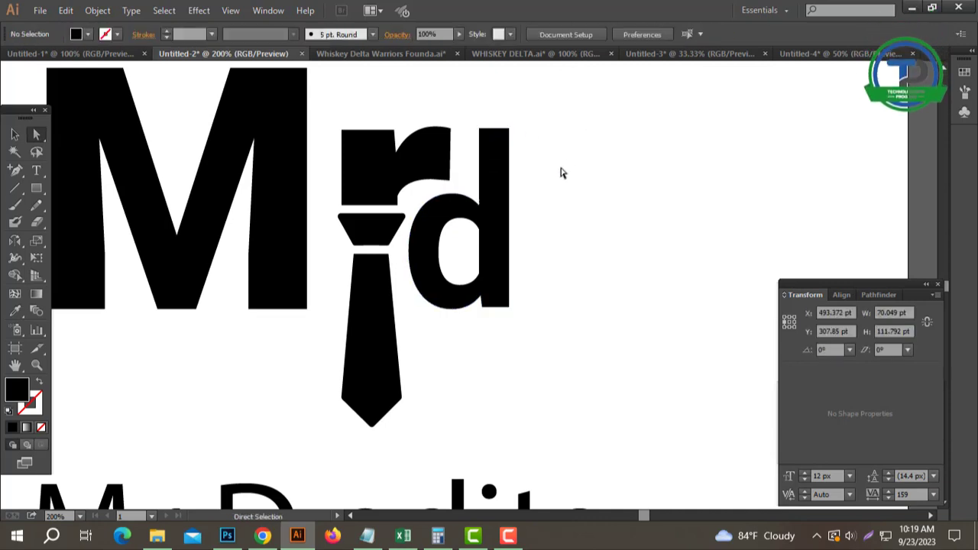
Step: Ungroup the logo and align the tops of the r and d
left_click(17, 134)
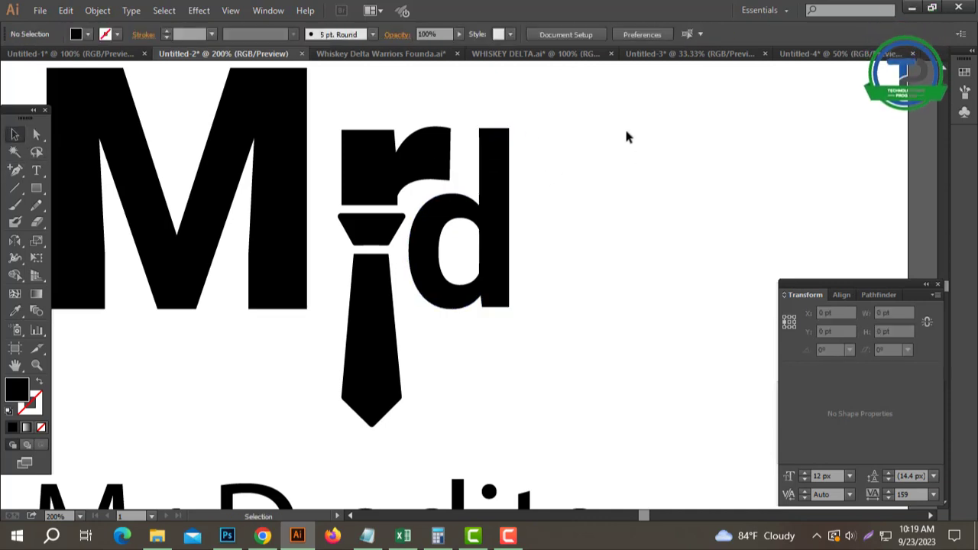
left_click(359, 184)
left_click(583, 136)
right_click(390, 154)
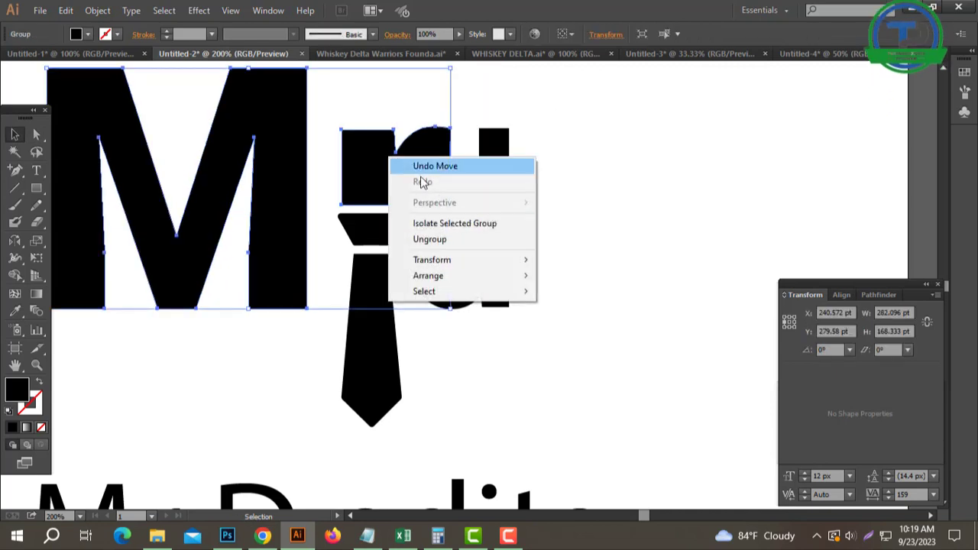
left_click(437, 247)
left_click_drag(437, 246, 338, 262)
left_click_drag(345, 169, 294, 172)
key("ctrl+z")
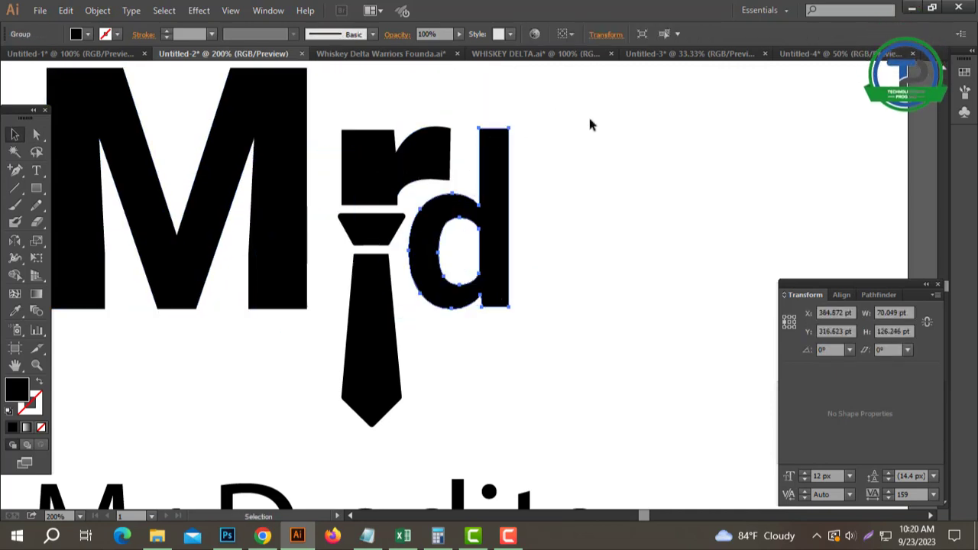
left_click_drag(588, 120, 382, 229)
left_click(655, 29)
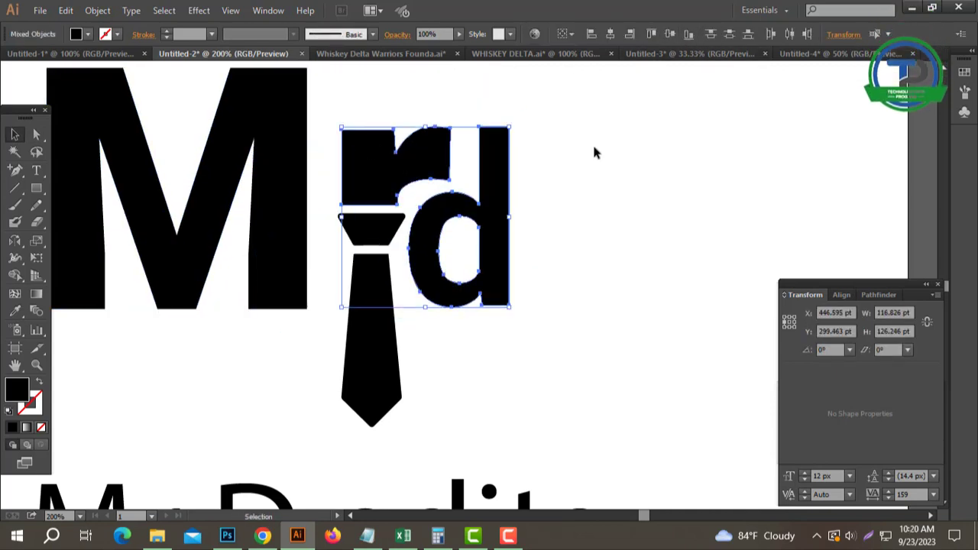
left_click(592, 143)
key("ctrl+1")
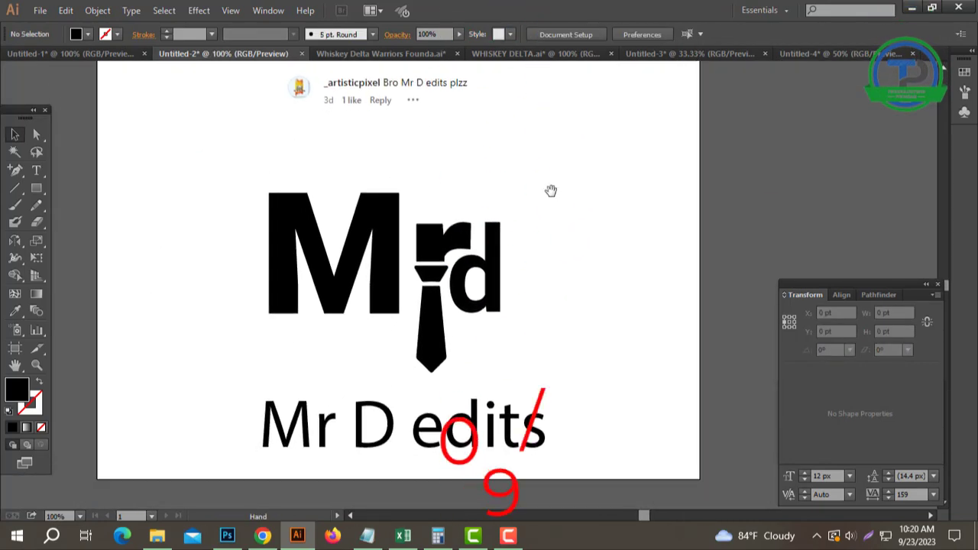
Step: Group the M, r, tie and d into one logo
left_click_drag(554, 180, 231, 329)
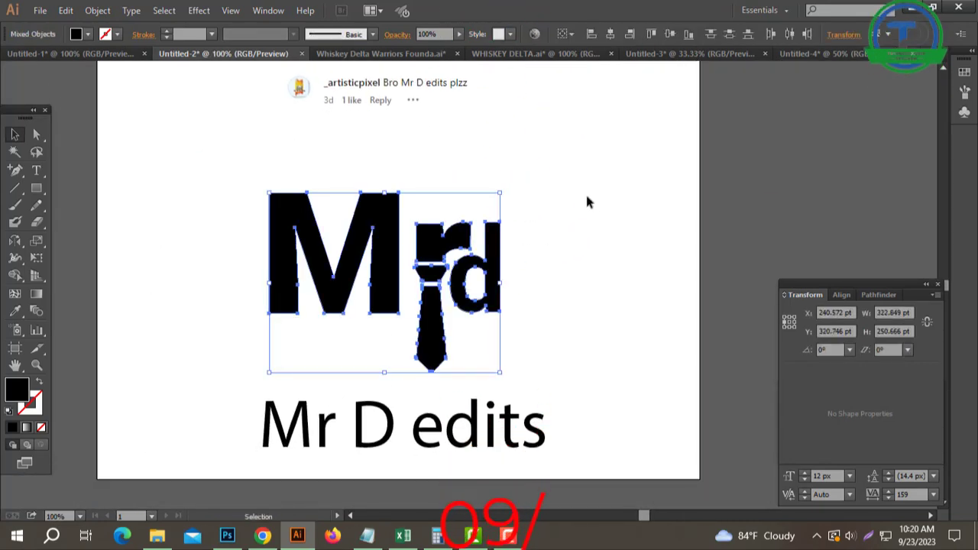
right_click(393, 243)
left_click(430, 309)
left_click(512, 336)
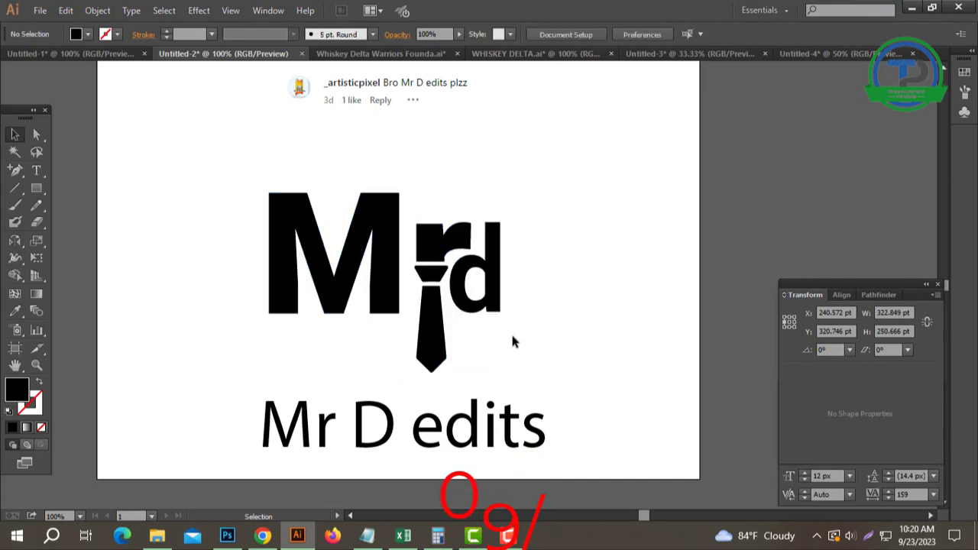
left_click_drag(467, 363, 502, 280)
Step: Move the 'Mr D edits' line below the artboard and place 'edits' under the M
double_click(433, 346)
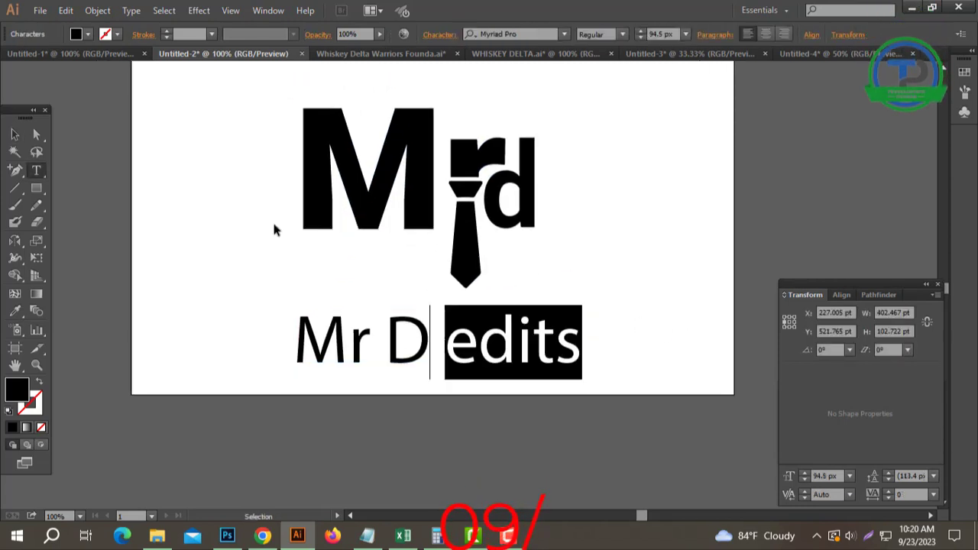
key("Escape")
left_click_drag(489, 344, 470, 420)
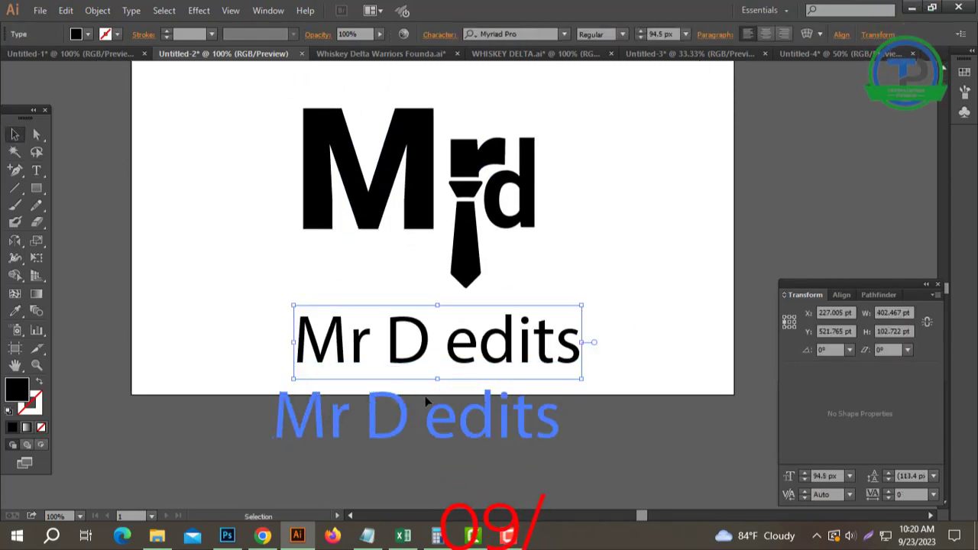
left_click_drag(459, 286, 376, 262)
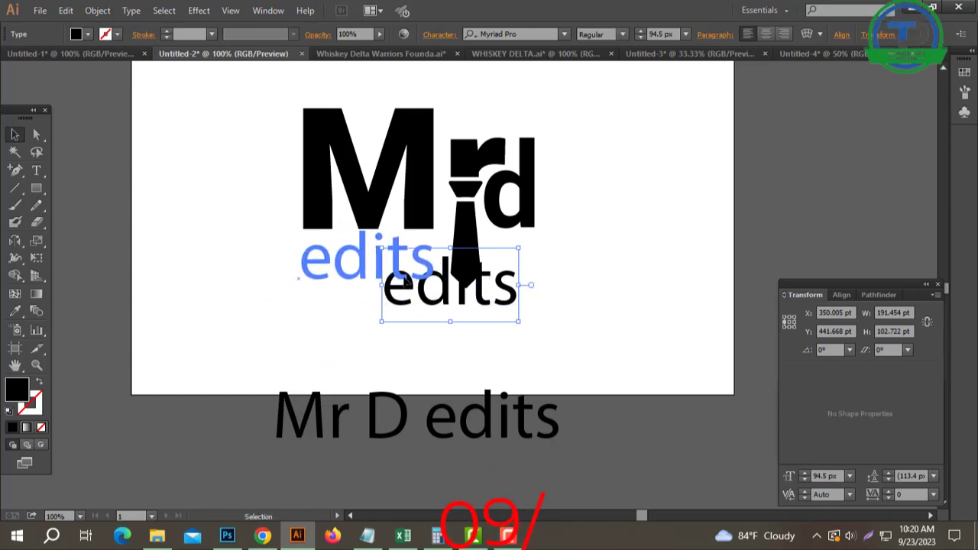
Step: Make EDITS uppercase in Nexa Bold and scale it down to about 64.47 px
left_click(130, 11)
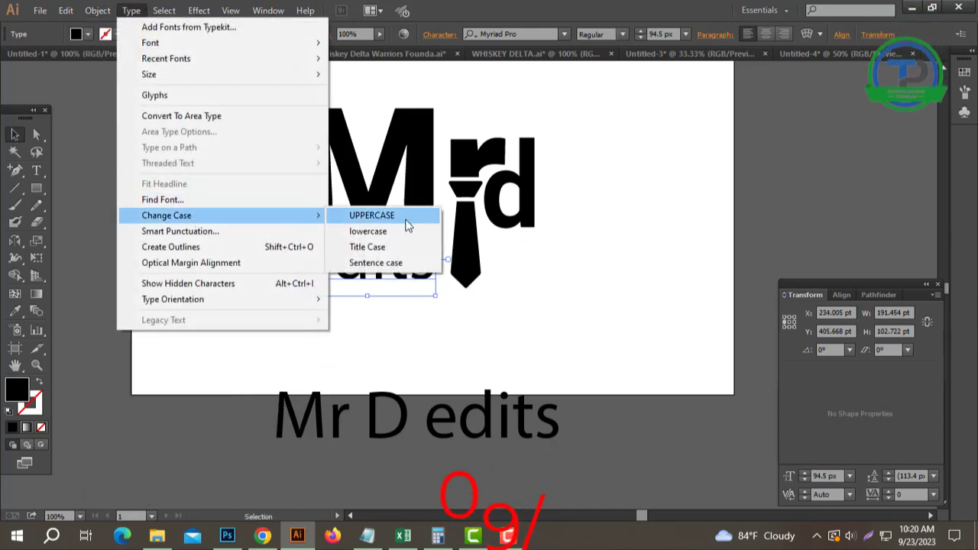
left_click(375, 214)
left_click(532, 33)
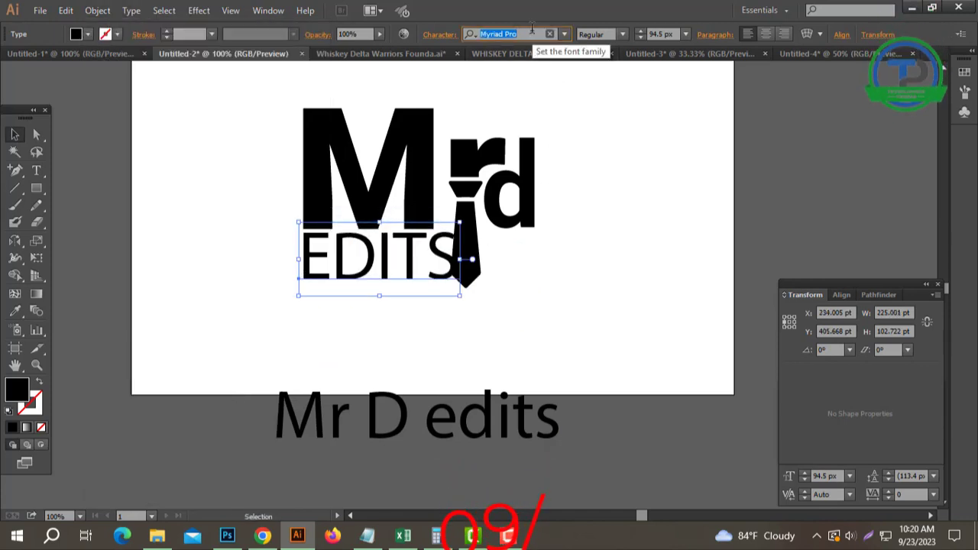
type("nexa")
key("Return")
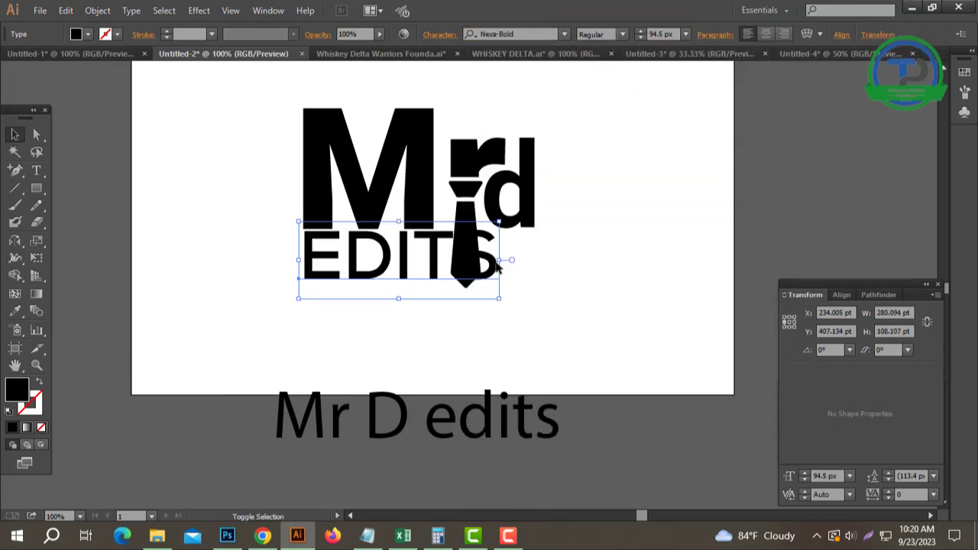
left_click_drag(502, 261, 443, 274)
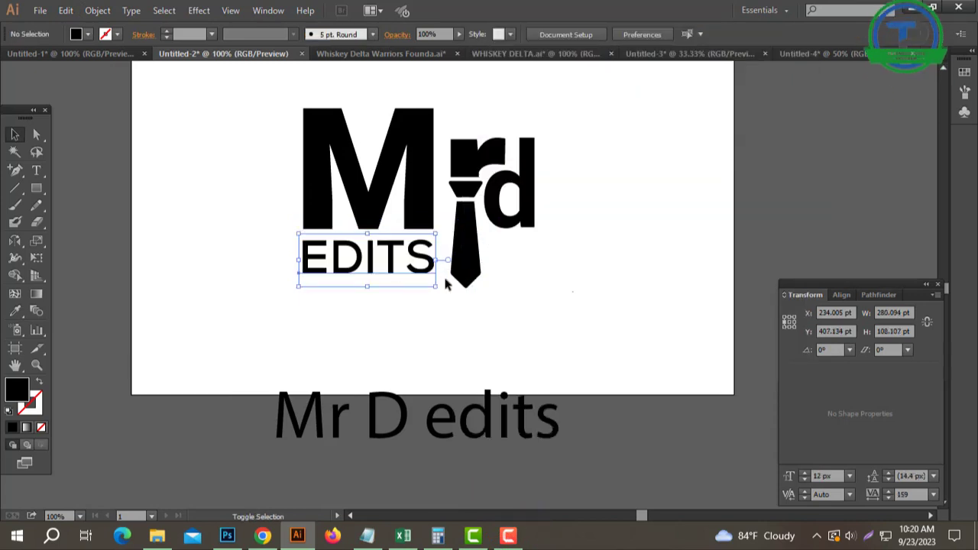
left_click(443, 273)
Step: Give EDITS tracking 500, shrink it to the M's width, and convert it to outlines
left_click(376, 258)
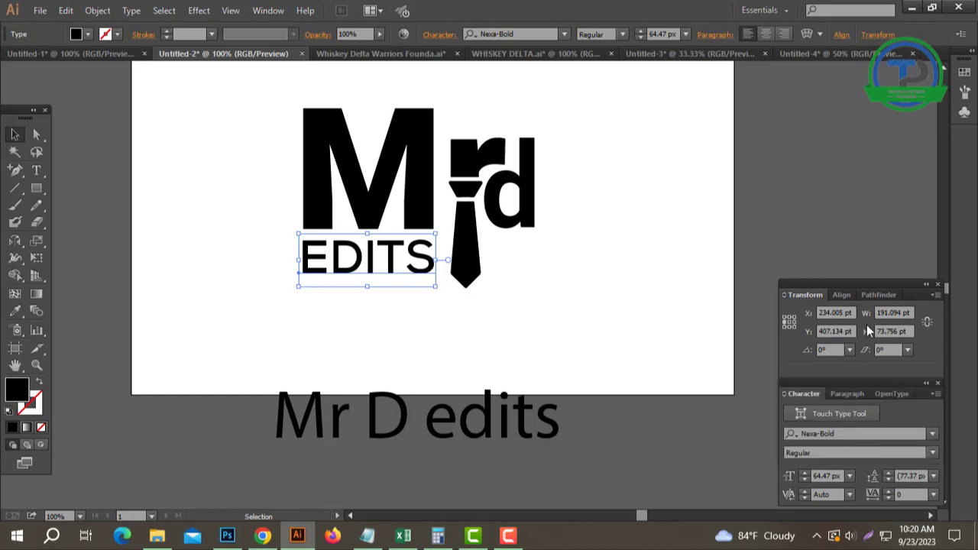
left_click(906, 494)
type("500")
key("Return")
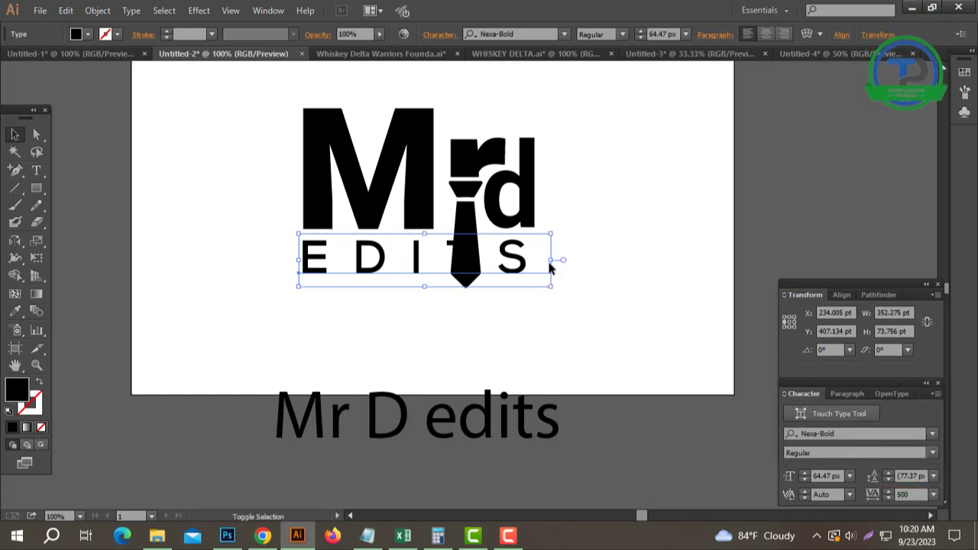
left_click_drag(551, 261, 443, 261)
right_click(405, 257)
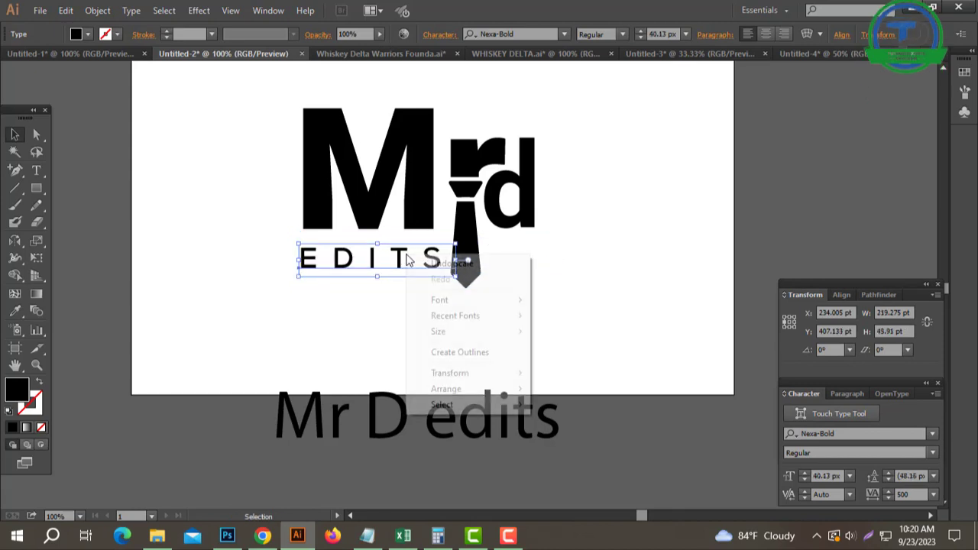
left_click(456, 350)
Step: Check the EDITS outlines against the other logo pieces and zoom in on the logo
left_click(402, 325)
left_click(305, 261)
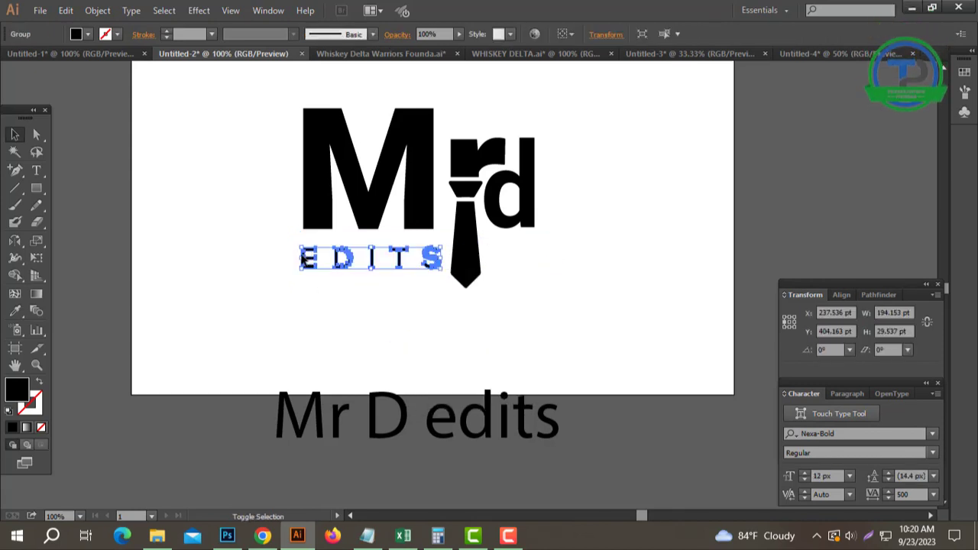
left_click(305, 262, "shift")
left_click(301, 257, "shift")
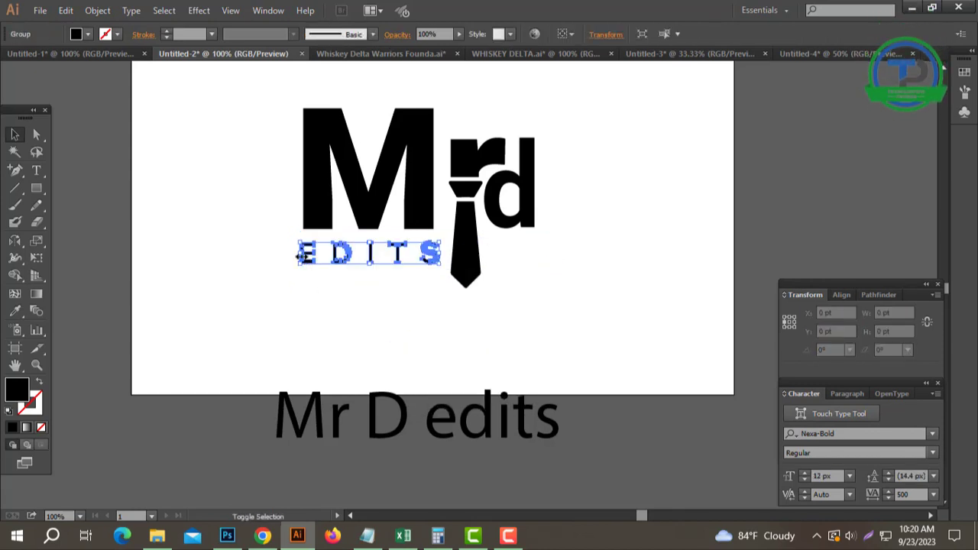
left_click_drag(298, 295, 542, 99)
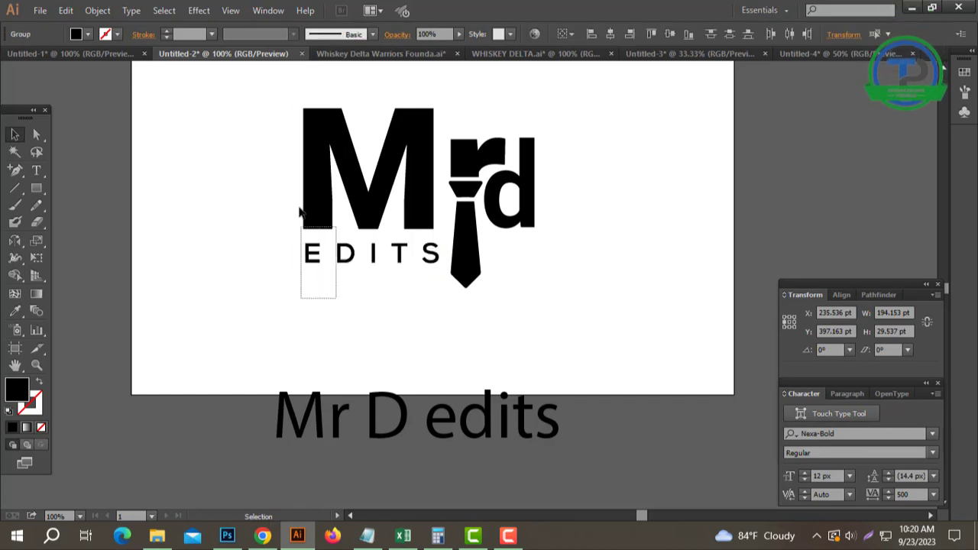
left_click(689, 194)
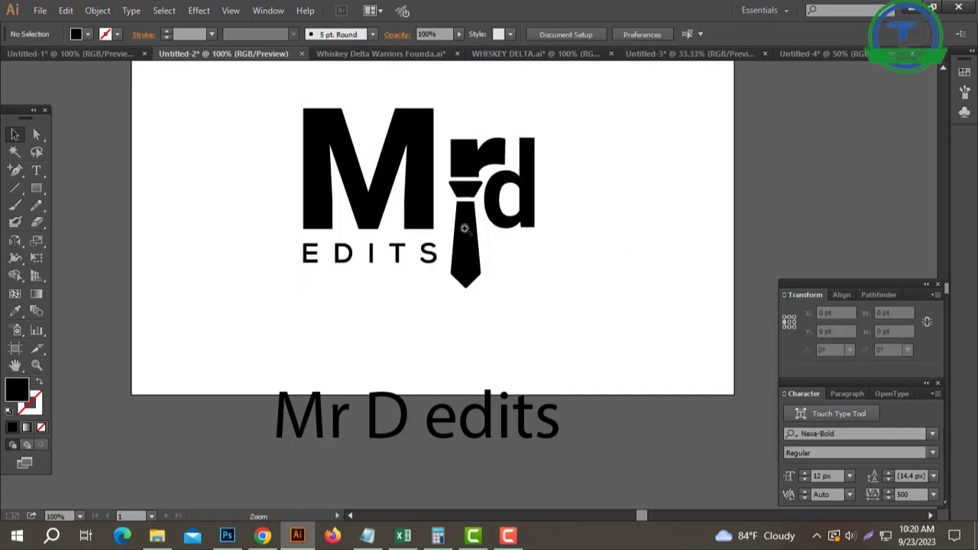
key("ctrl+plus")
Step: Rotate EDITS 90° to read upward and place it against the d's right edge
left_click(430, 346)
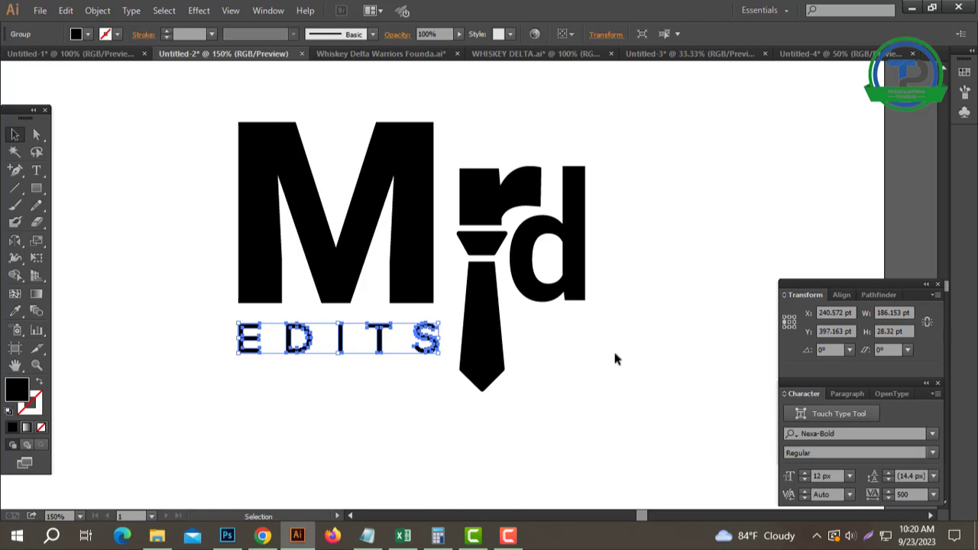
mouse_move(421, 369)
left_mouse_down()
mouse_move(405, 329)
mouse_move(443, 320)
mouse_move(334, 320)
left_mouse_up()
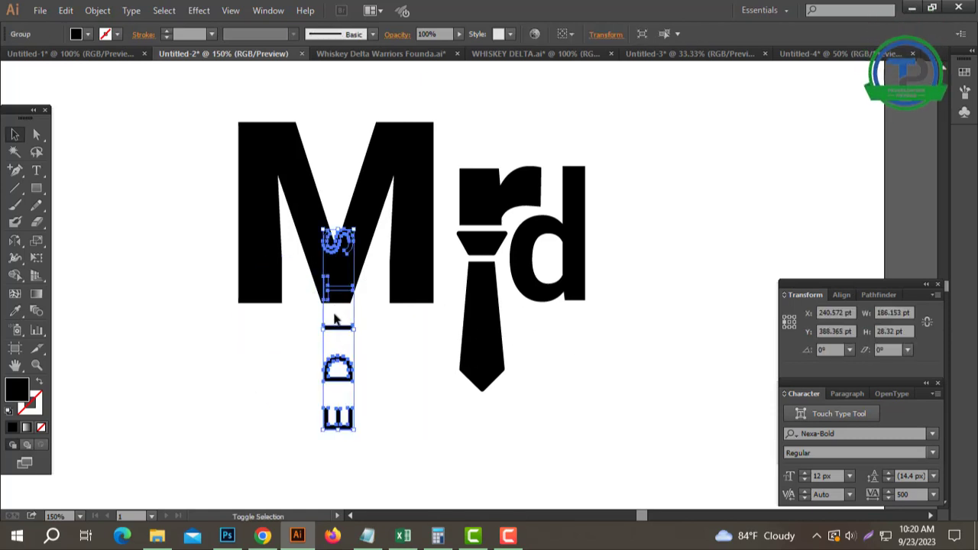
left_click_drag(605, 215, 605, 215)
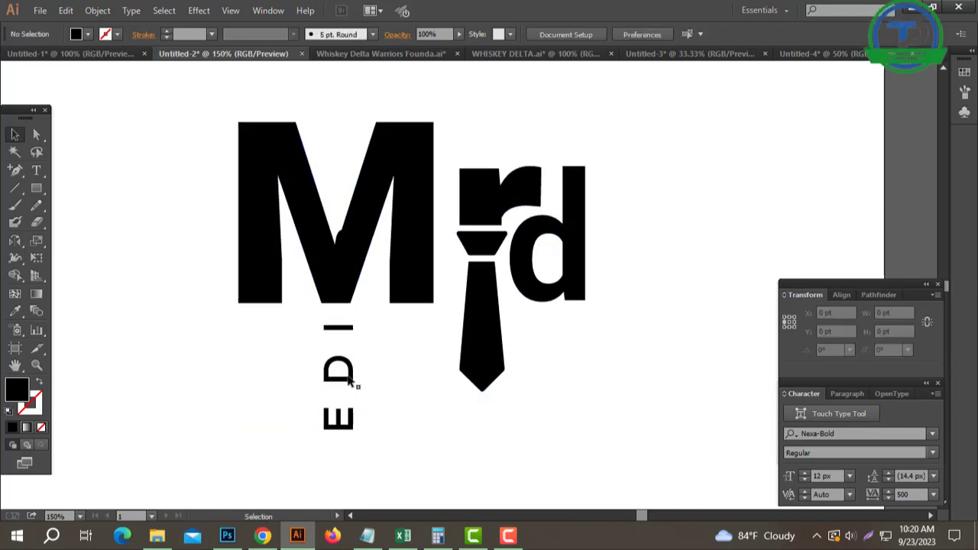
left_click_drag(349, 380, 619, 253)
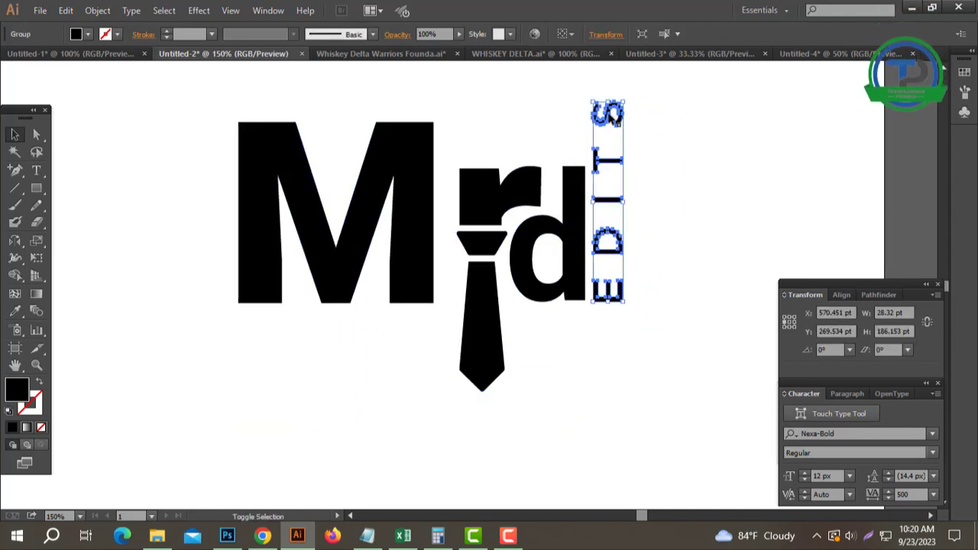
left_click_drag(608, 101, 605, 166)
key("ctrl+1")
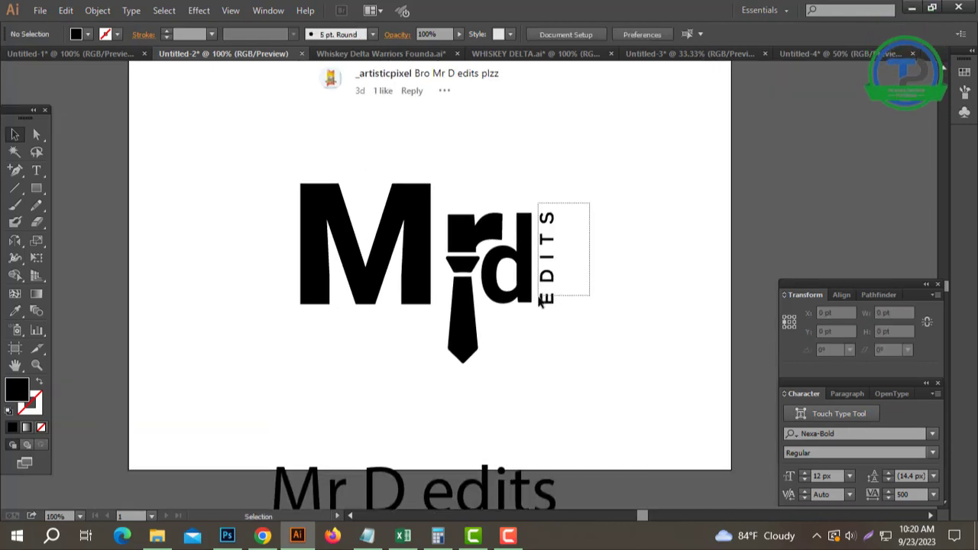
Step: Ungroup the M and rd letters, leaving EDITS out of the selection
left_click(540, 300)
left_click_drag(579, 212, 524, 289)
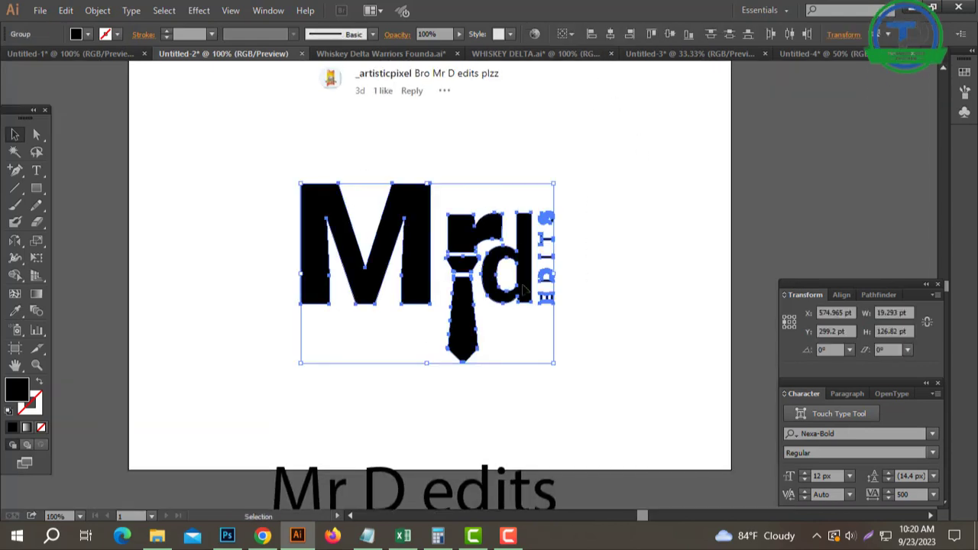
left_click(524, 289)
right_click(532, 262)
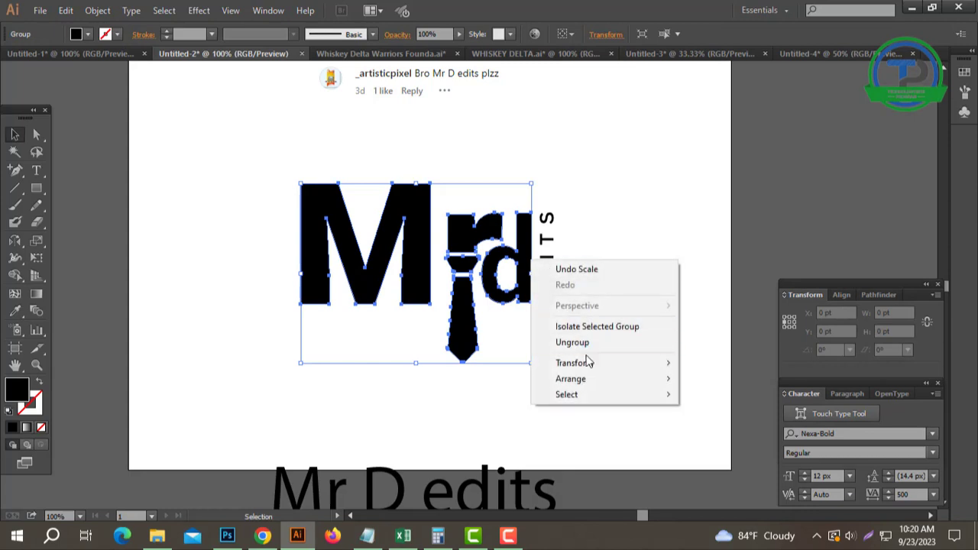
left_click(574, 342)
left_click_drag(572, 339, 512, 207)
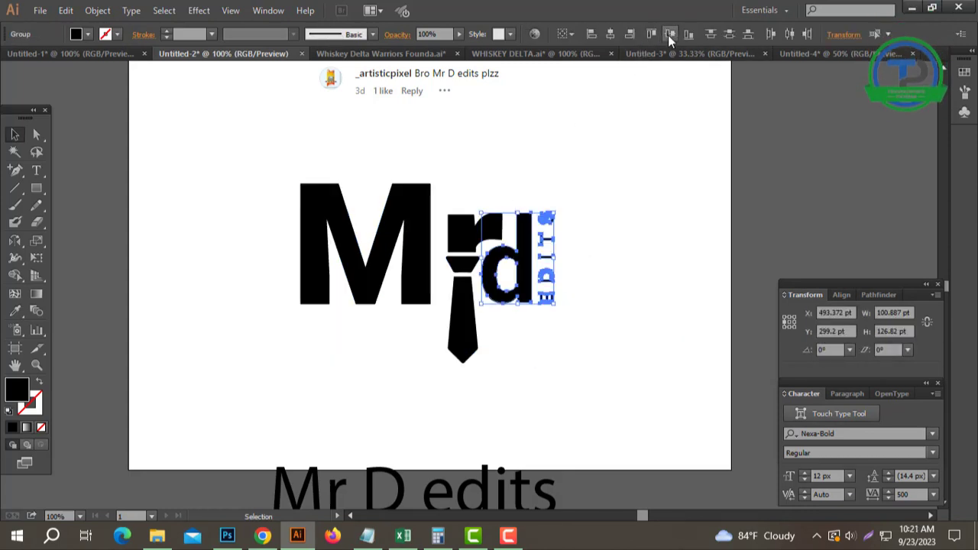
left_click(649, 167)
Step: Select the tie and r and pick red FF0000 as their fill colour
key("ctrl+plus")
mouse_move(514, 310)
left_mouse_down()
mouse_move(586, 340)
mouse_move(580, 367)
left_mouse_up()
left_click(463, 352)
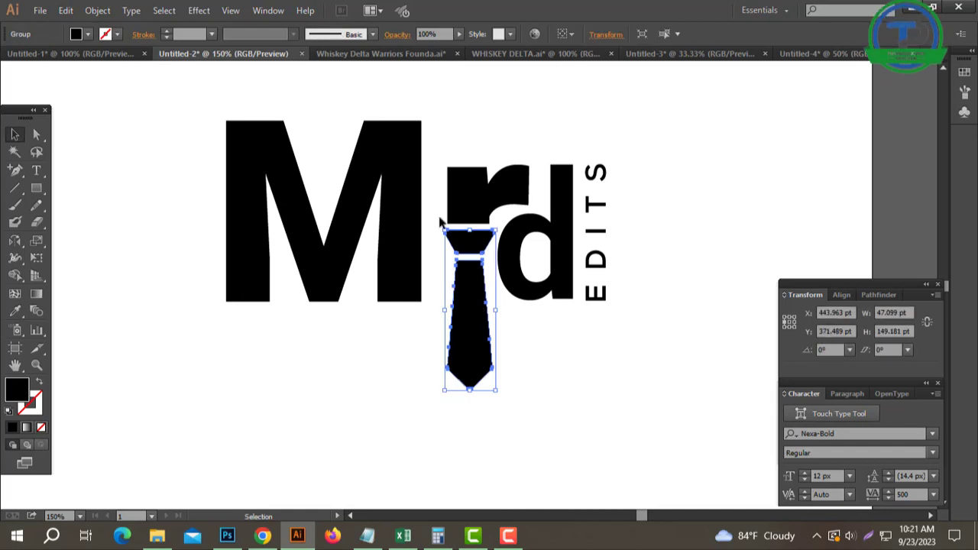
left_click(475, 194, "shift")
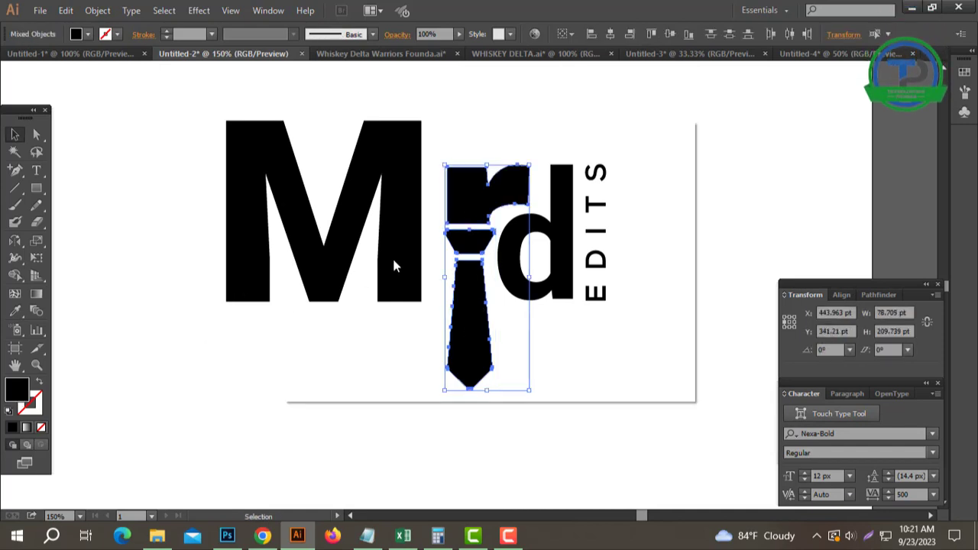
double_click(17, 389)
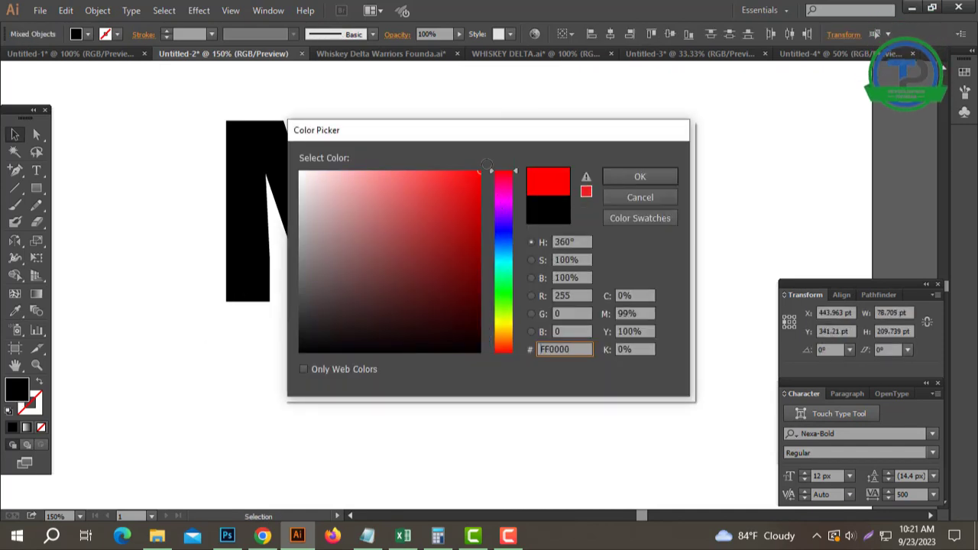
Step: Apply red FF0000 to the tie and r, then copy that red onto EDITS
left_click(639, 176)
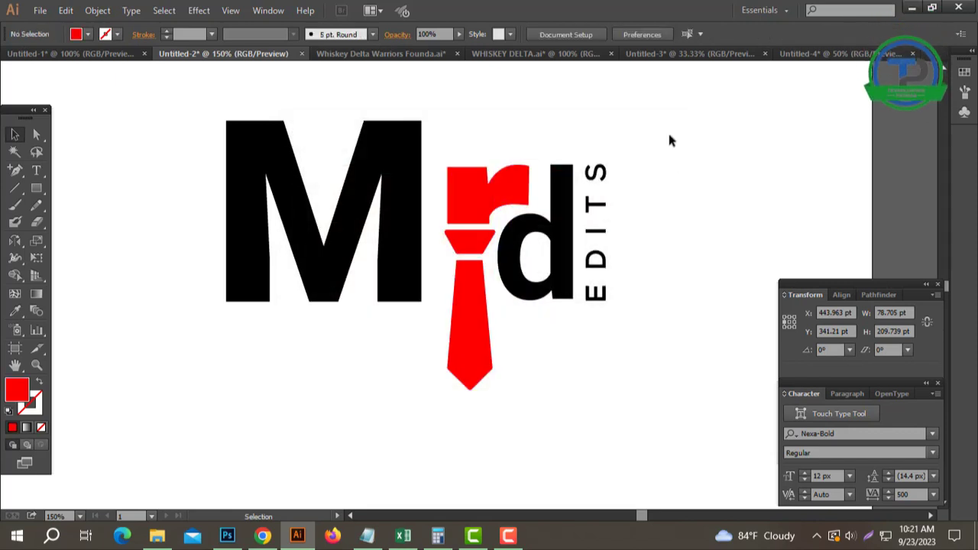
left_click_drag(668, 126, 596, 330)
left_click(15, 312)
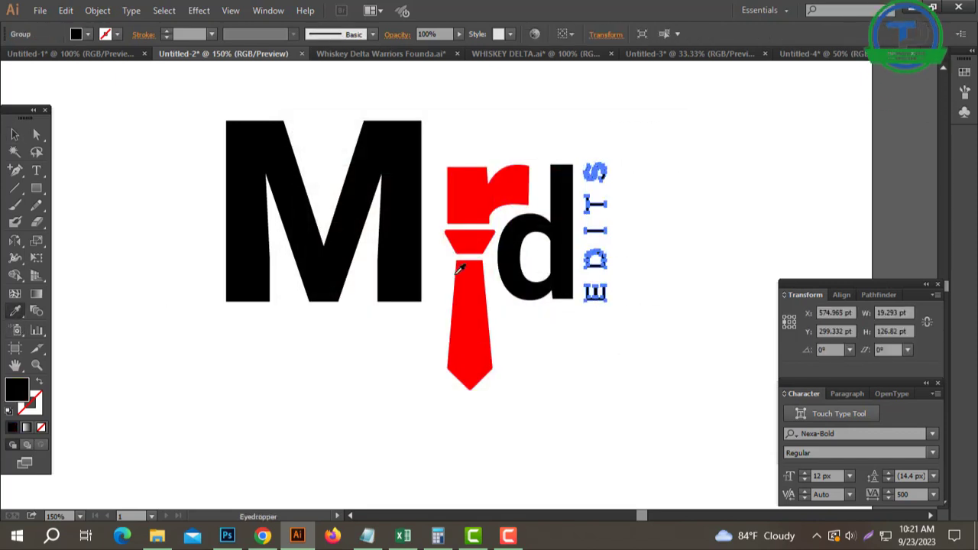
left_click(467, 284)
left_click(13, 135)
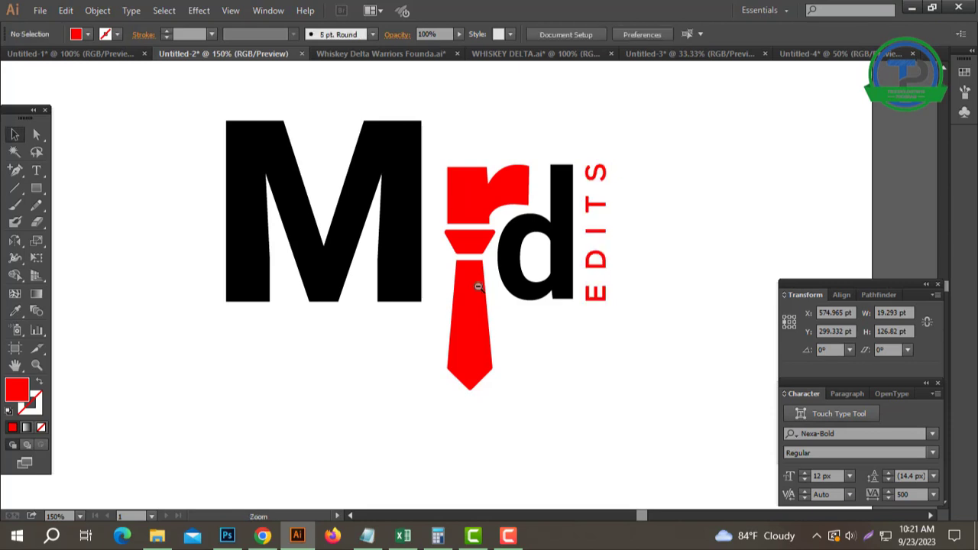
Step: Select all the logo pieces and group them into one object
key("ctrl+1")
key("ctrl+a")
right_click(365, 247)
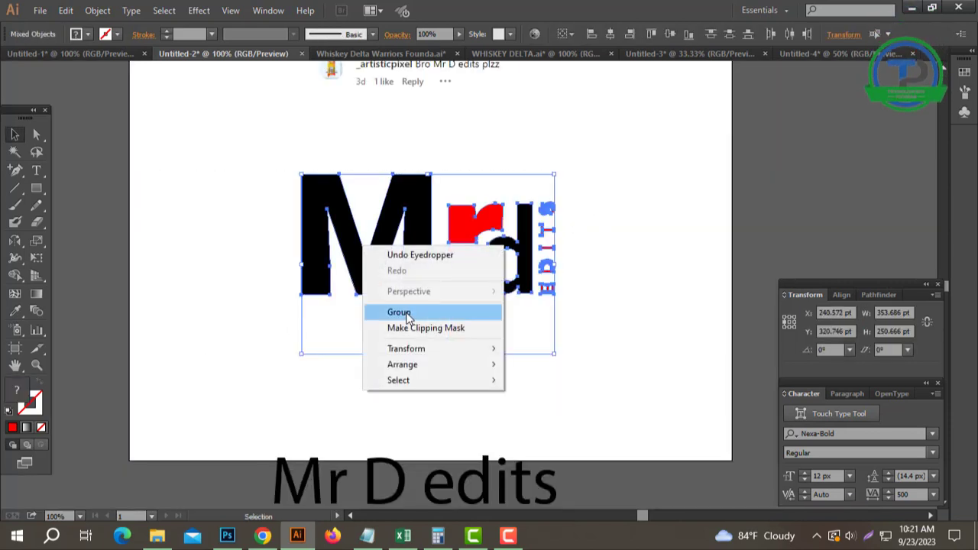
left_click(398, 312)
left_click_drag(634, 192, 271, 290)
left_click(661, 344)
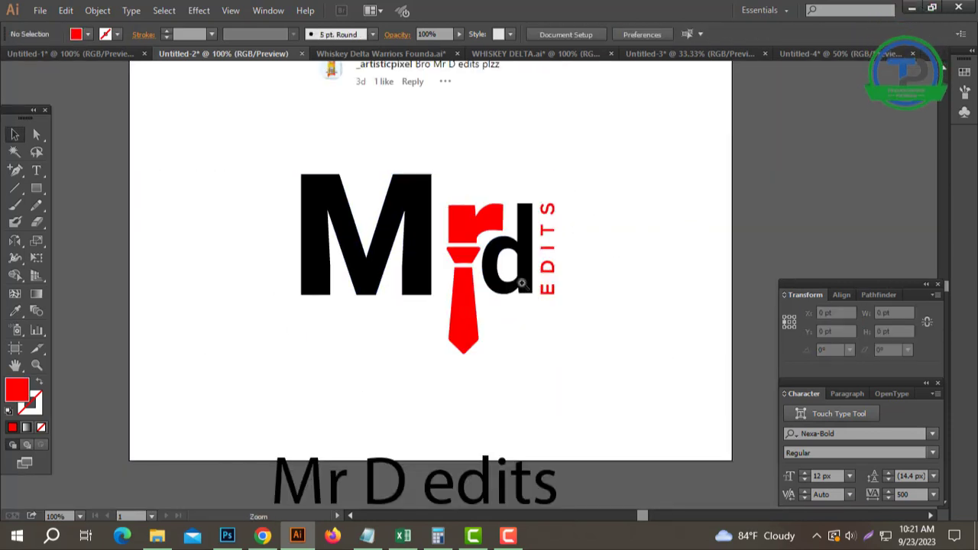
left_click(522, 283)
left_click(499, 239)
Step: Ungroup the logo, rotate EDITS 90° to horizontal, and place it across the r and d tops
right_click(517, 203)
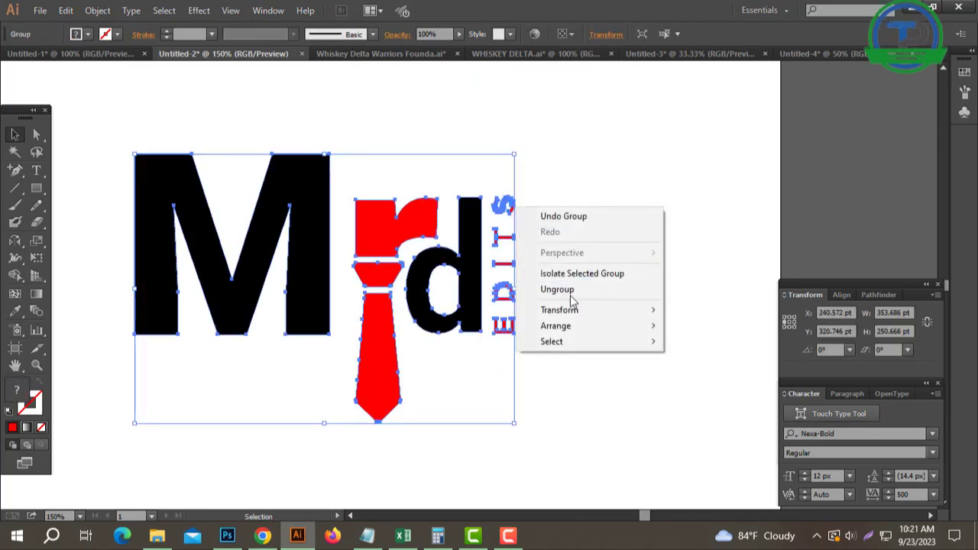
left_click(572, 291)
left_click(510, 242)
left_click_drag(521, 197, 573, 283)
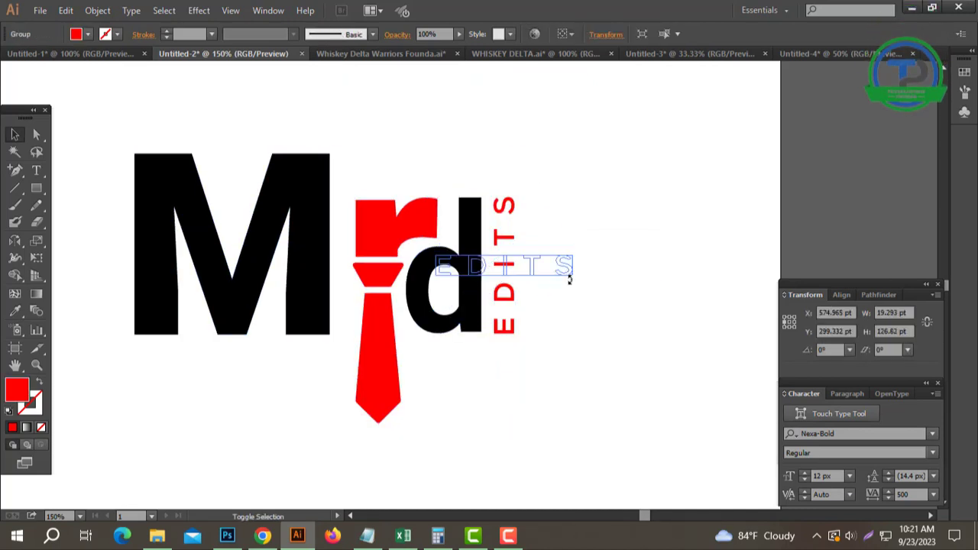
left_click_drag(506, 274, 420, 186)
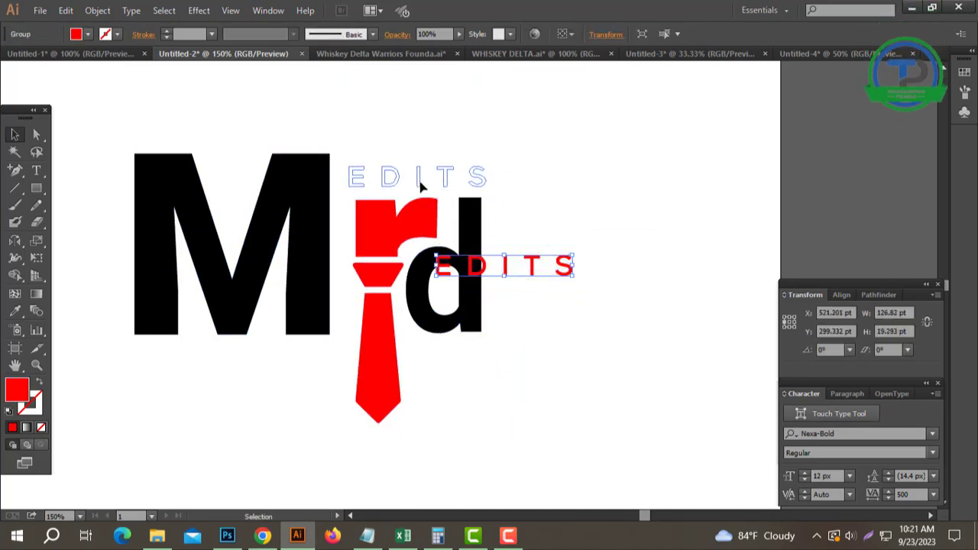
left_click(562, 205)
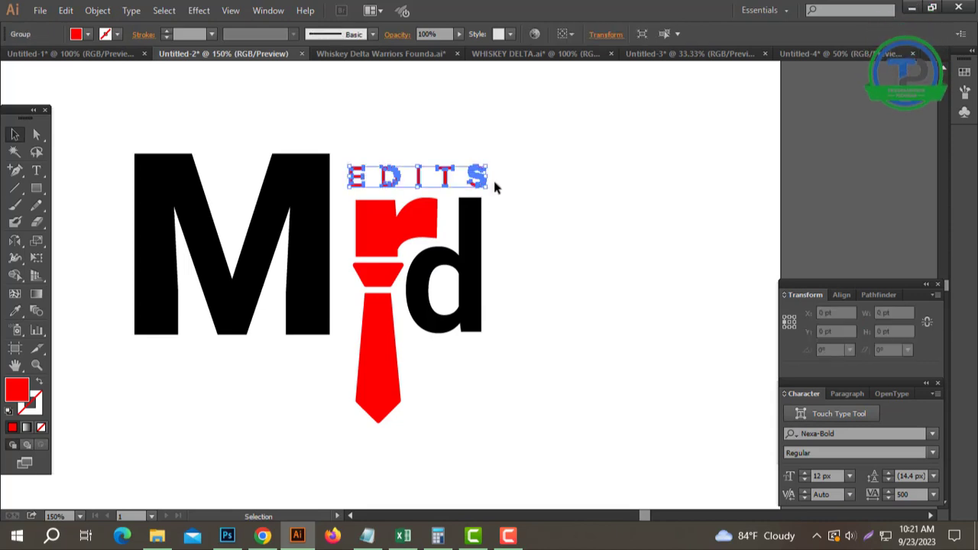
left_click_drag(513, 150, 495, 183)
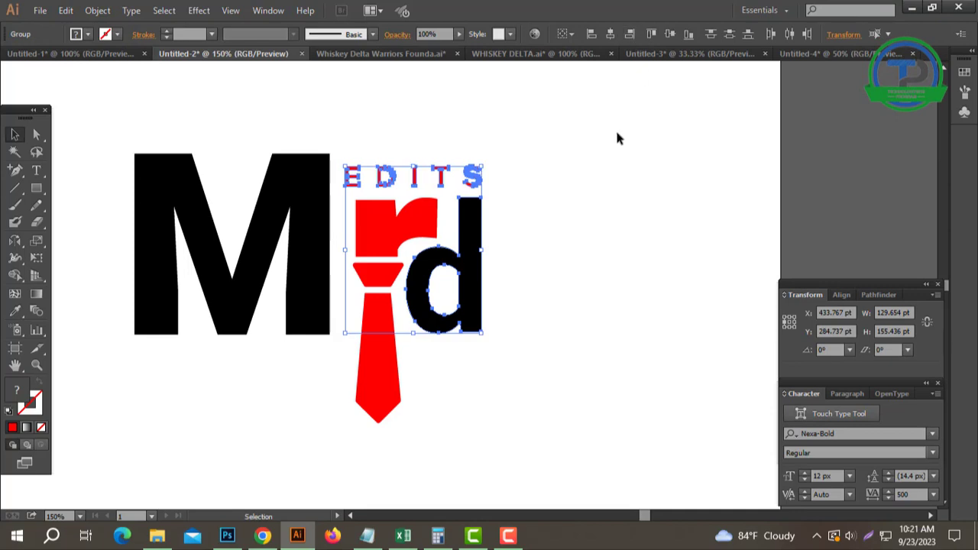
left_click(509, 327)
key("ctrl+minus")
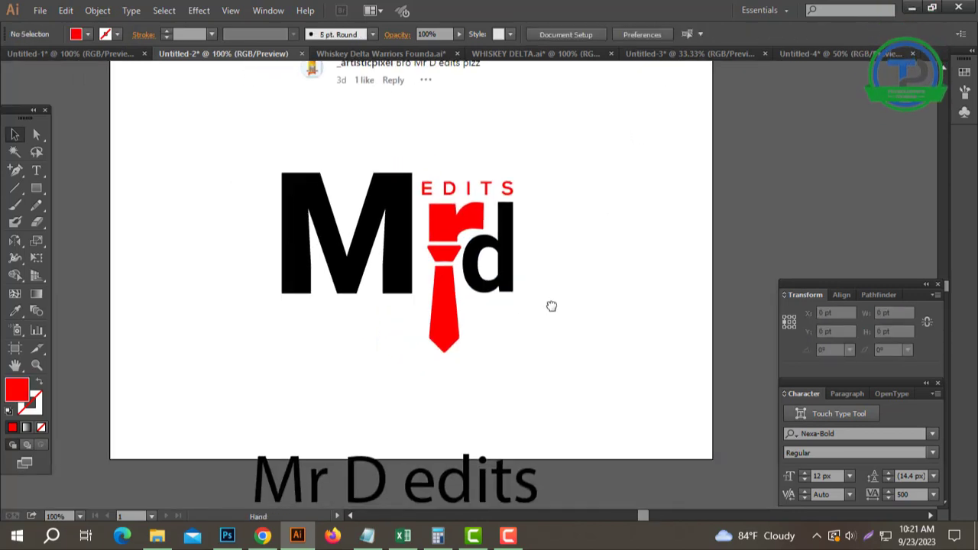
Step: Group all logo artwork, cut and paste it back, then ungroup it again
key("ctrl+a")
right_click(415, 196)
left_click(462, 277)
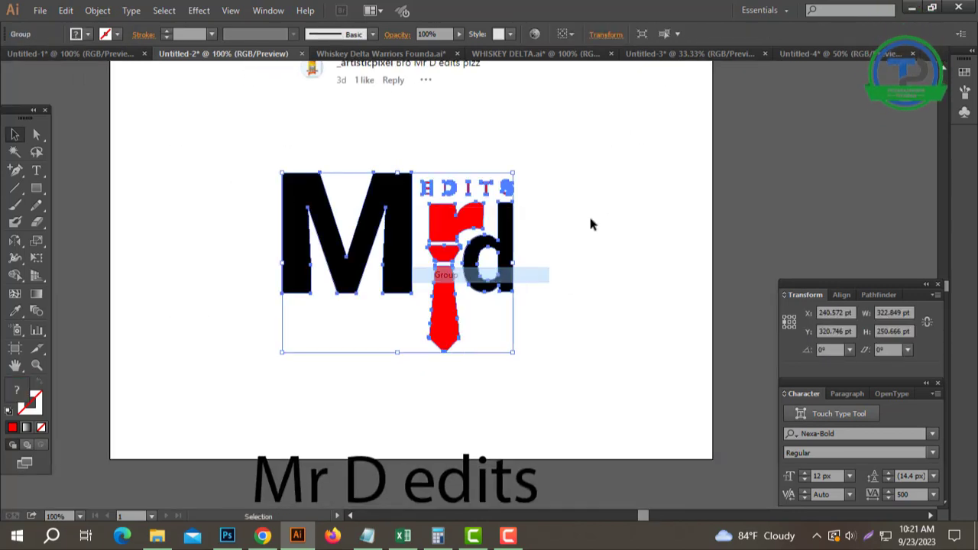
key("ctrl+x")
key("ctrl+v")
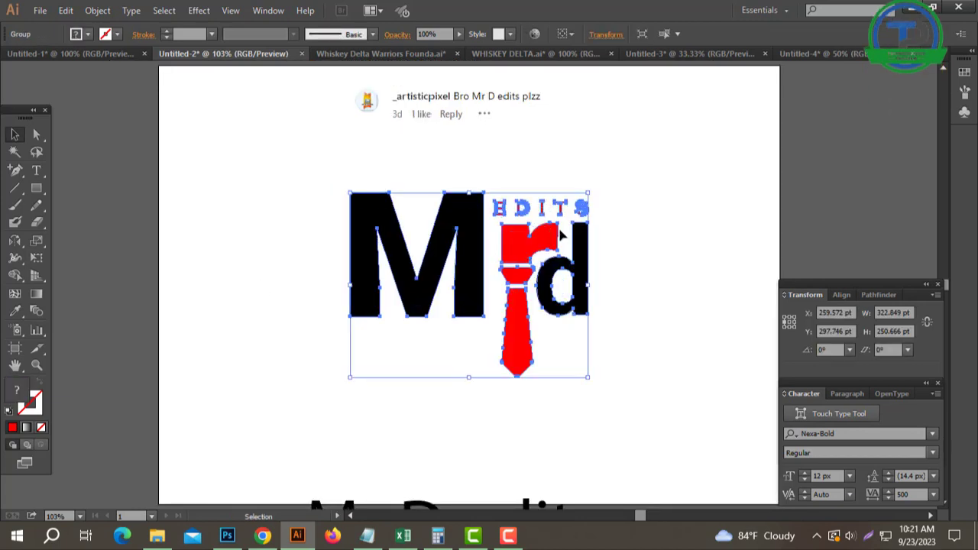
left_click(628, 241)
left_click(582, 259)
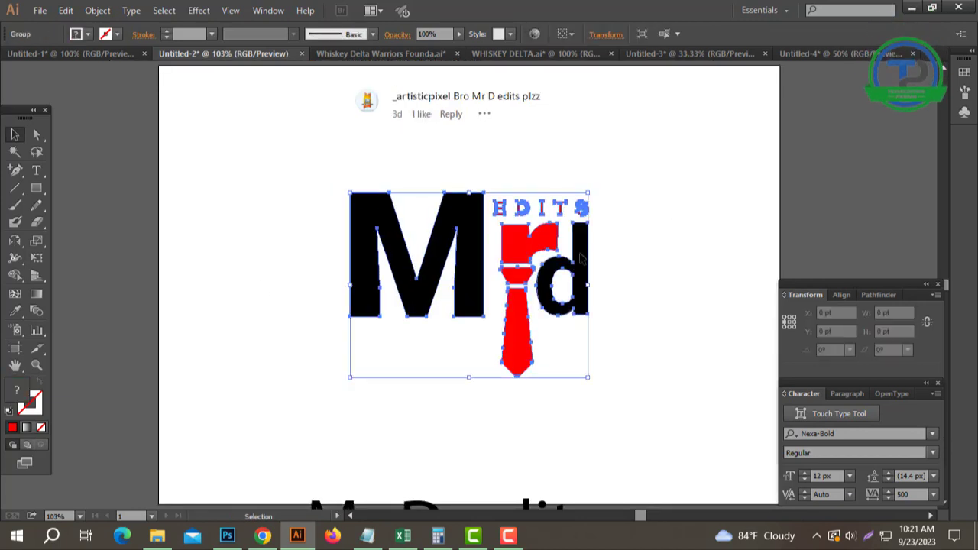
right_click(581, 259)
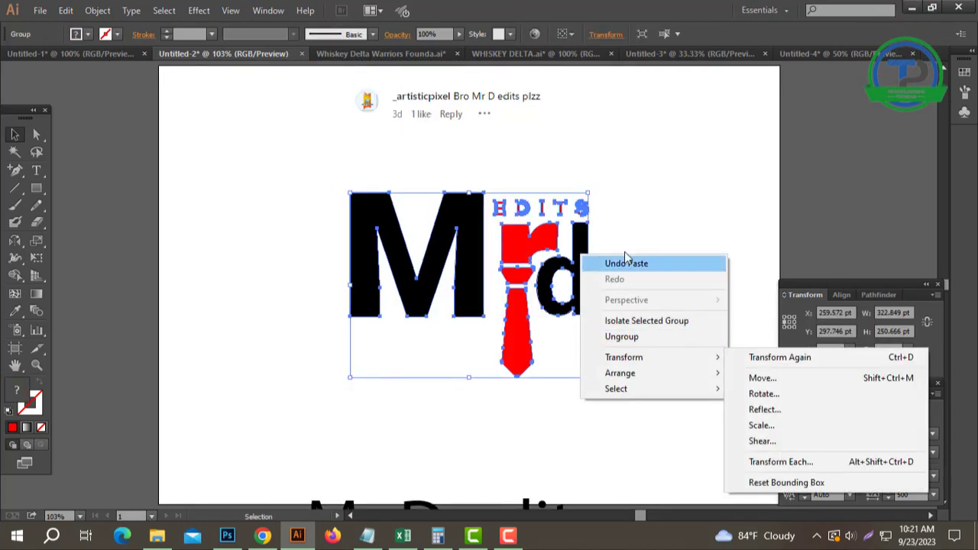
left_click(590, 235)
left_click(578, 211)
right_click(585, 197)
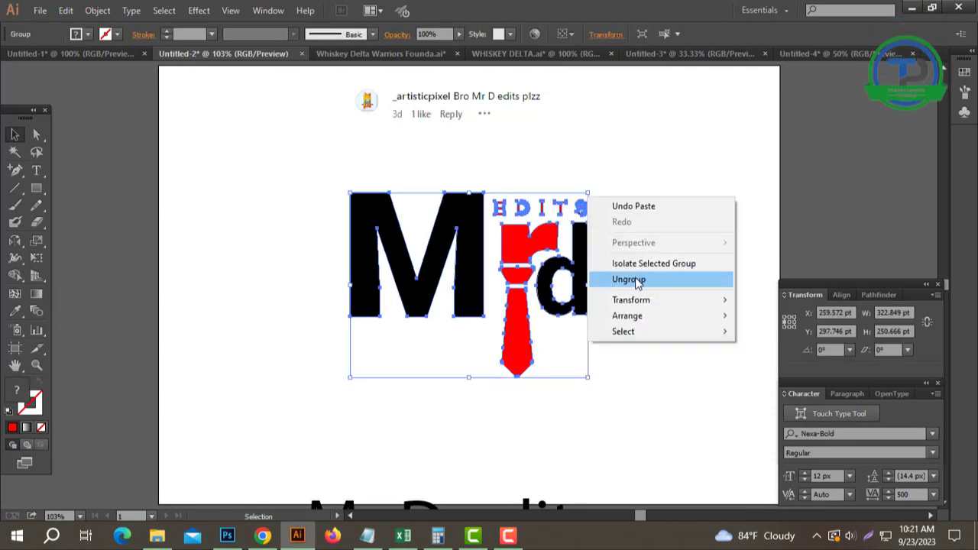
left_click(590, 183)
Step: Enlarge the EDITS text slightly toward the right
left_click_drag(555, 201, 474, 210)
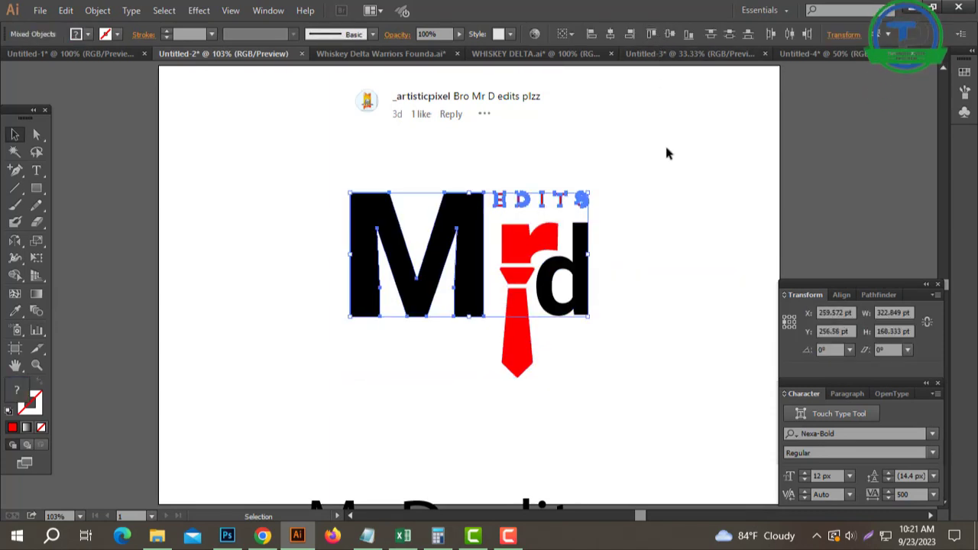
left_click(626, 179)
left_click(585, 201, "shift")
mouse_move(587, 202)
left_mouse_down()
mouse_move(596, 212)
mouse_move(514, 338)
left_mouse_up()
left_click(637, 247)
Step: Group the tie with the r and d, then align EDITS above that group
left_click(562, 311)
left_click_drag(653, 236, 510, 330)
key("ctrl+g")
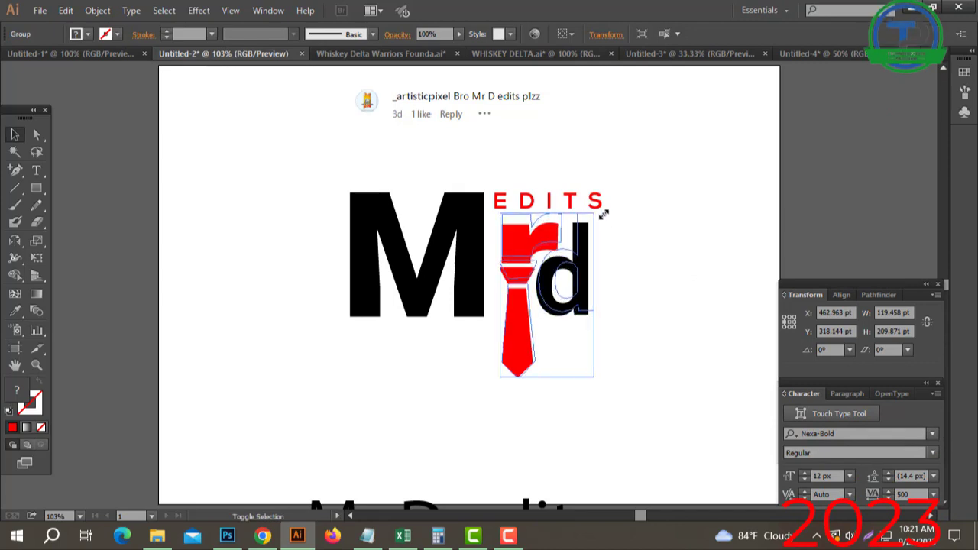
left_click(639, 193)
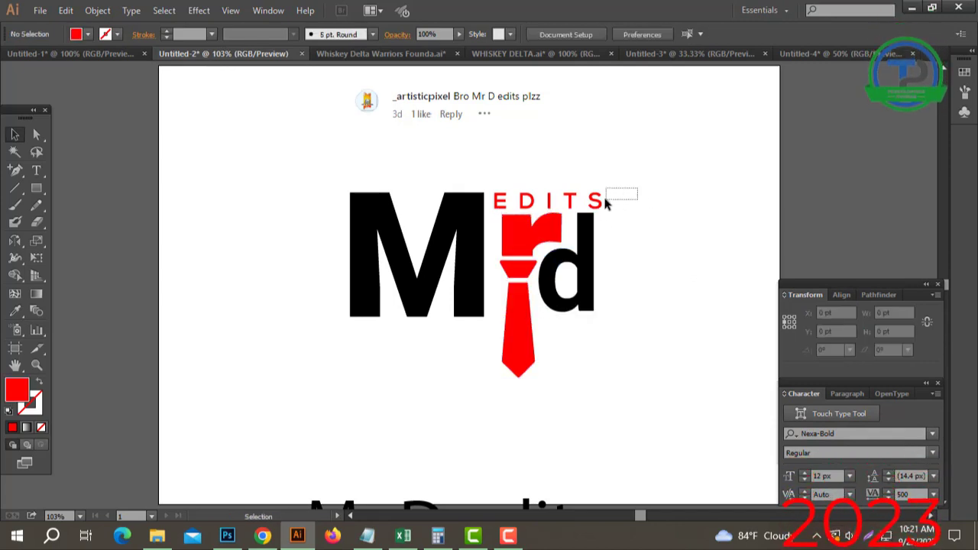
left_click_drag(605, 203, 570, 249)
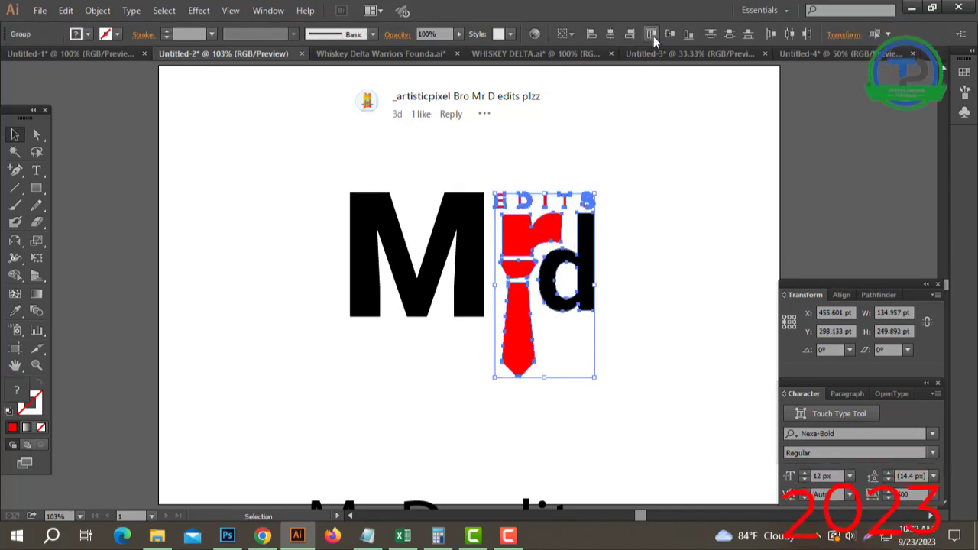
left_click(640, 191)
Step: Nudge the EDITS text slightly to the right at close zoom
left_click(517, 320, "alt")
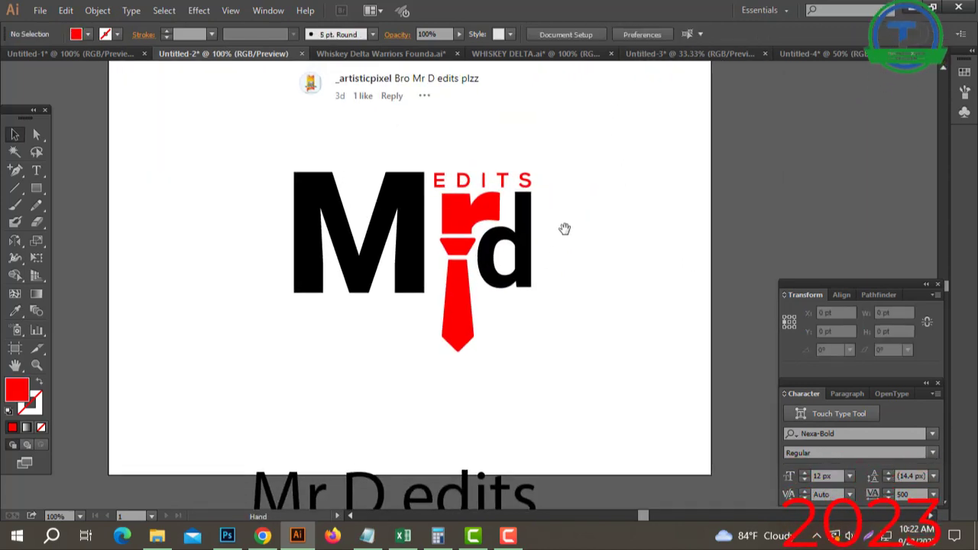
left_click_drag(585, 136, 392, 228)
right_click(392, 228)
left_click(441, 293)
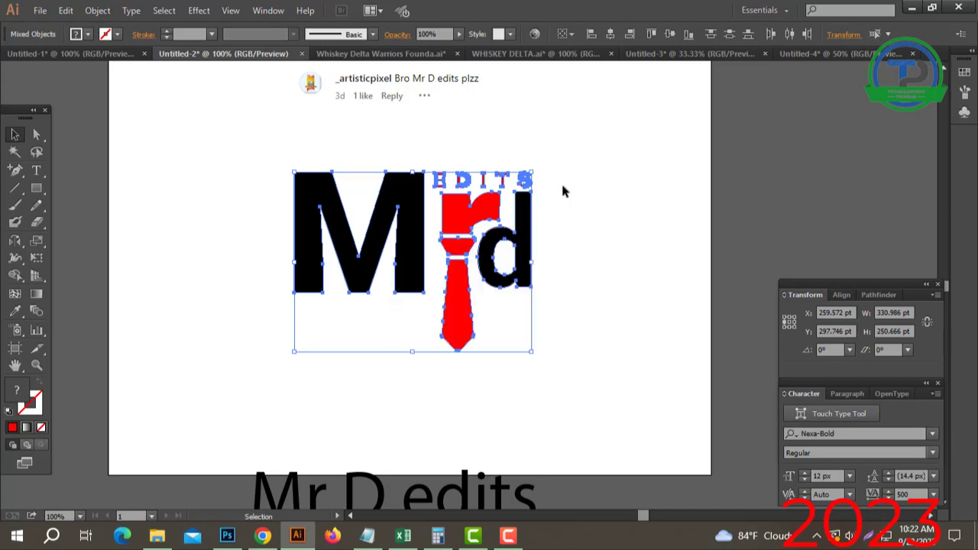
left_click(563, 191)
scroll(527, 143, "up", 2)
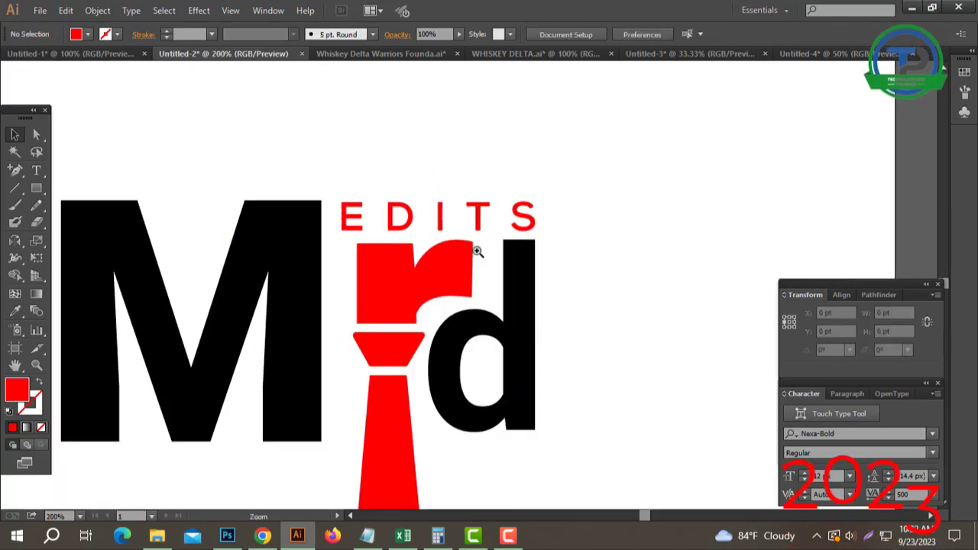
left_click(413, 274)
left_click(343, 220)
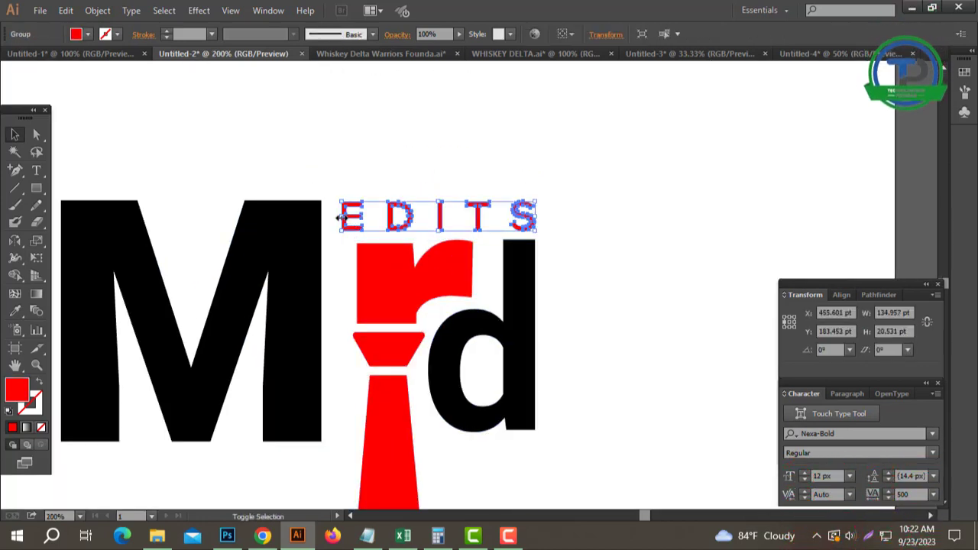
left_click_drag(343, 221, 359, 221)
left_click(535, 356)
scroll(524, 338, "down", 2)
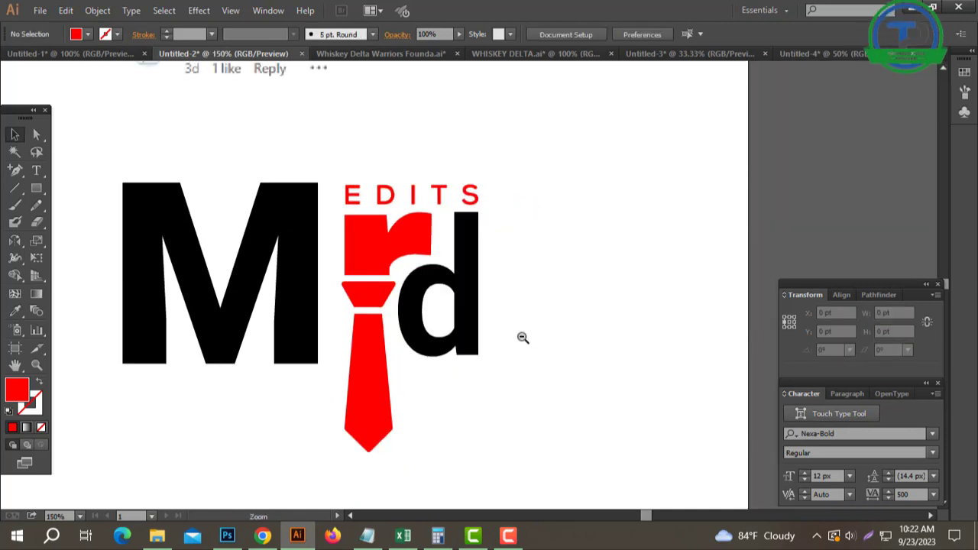
left_click_drag(524, 339, 561, 320)
Step: Group all the logo pieces into one group and fit the artboard in the window
left_click_drag(589, 184, 384, 226)
right_click(400, 223)
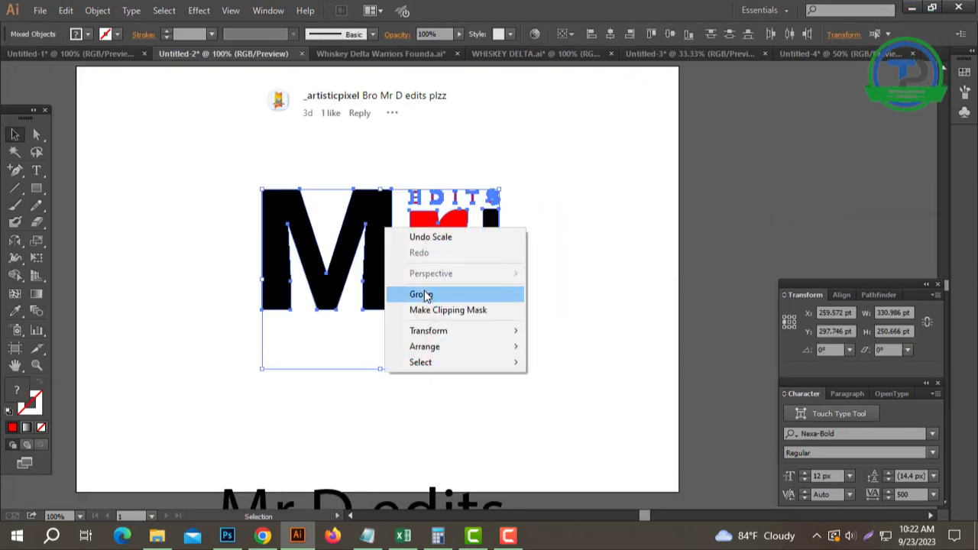
left_click(426, 292)
left_click(608, 166)
left_click_drag(608, 167, 165, 337)
key("ctrl+0")
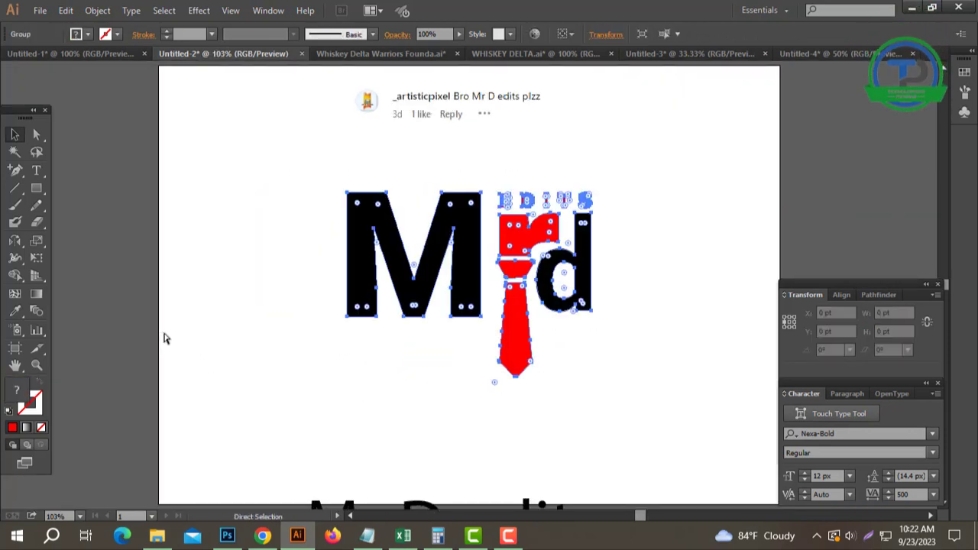
left_click(439, 427)
Step: Delete the Mr D edits reference text and the comment screenshot
scroll(440, 428, "down", 1)
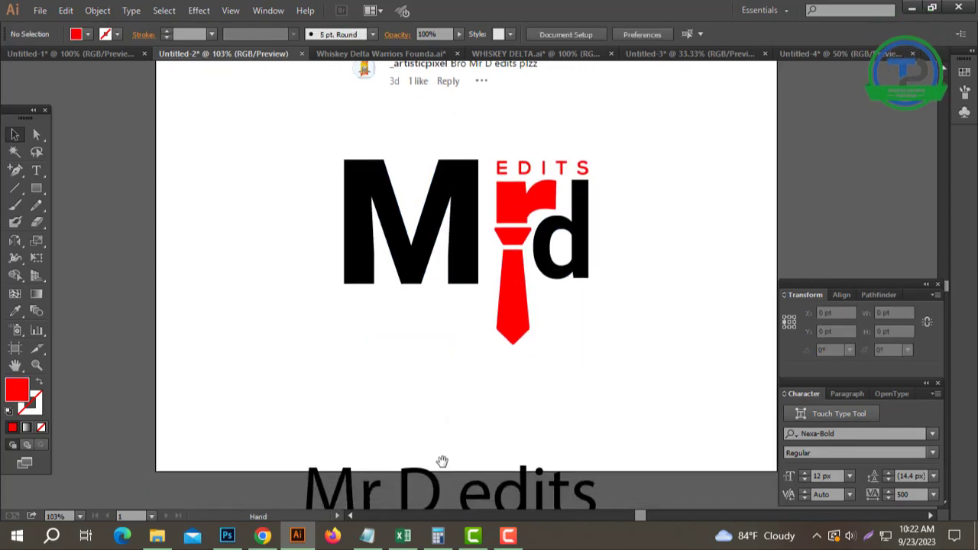
left_click(443, 465)
key("Delete")
scroll(466, 344, "up", 1)
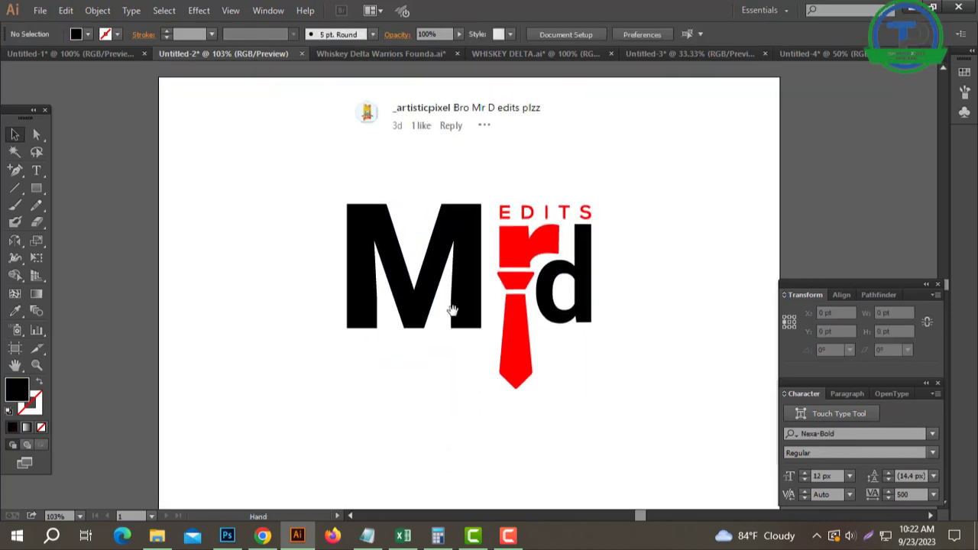
left_click(484, 115)
key("Delete")
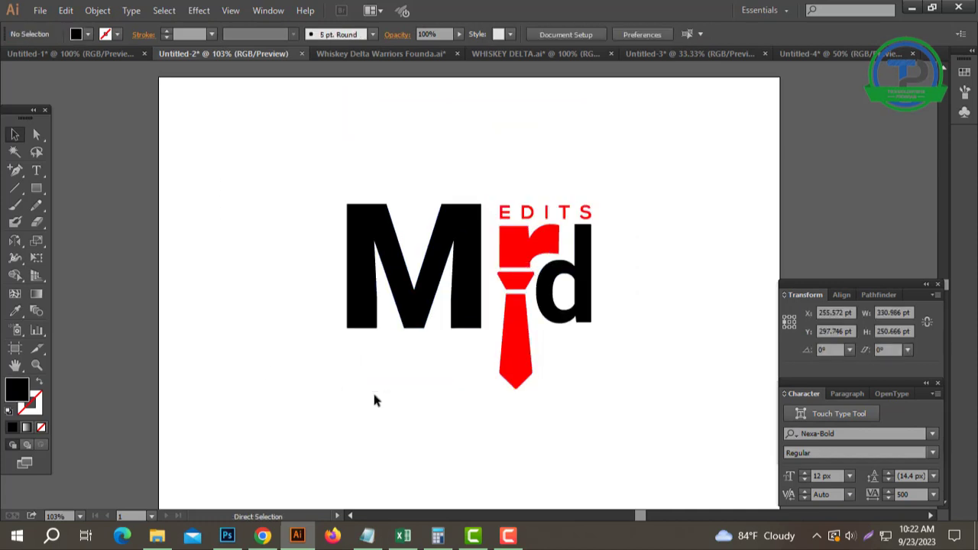
scroll(374, 399, "down", 1)
Step: Ungroup the logo group back into its separate pieces
left_click(484, 246)
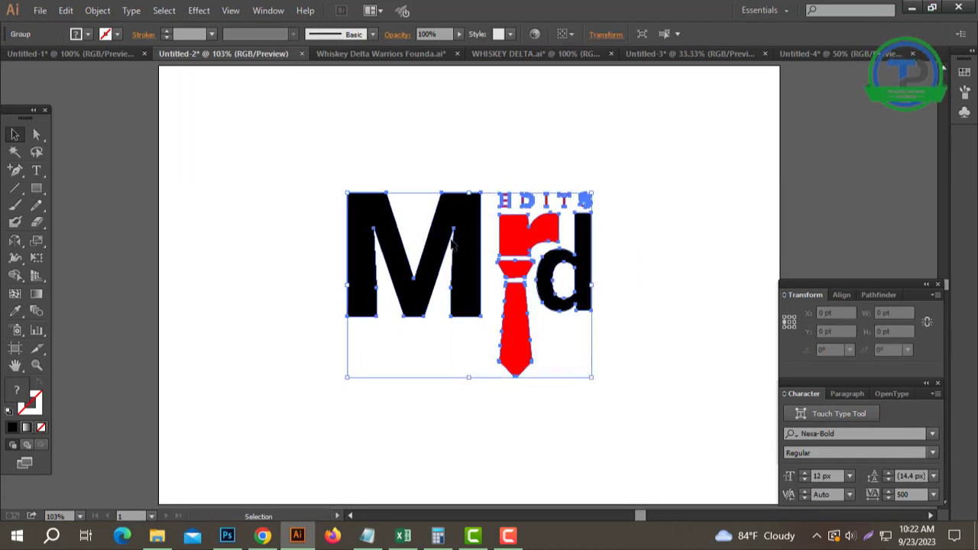
right_click(451, 238)
left_click(493, 323)
left_click(634, 170)
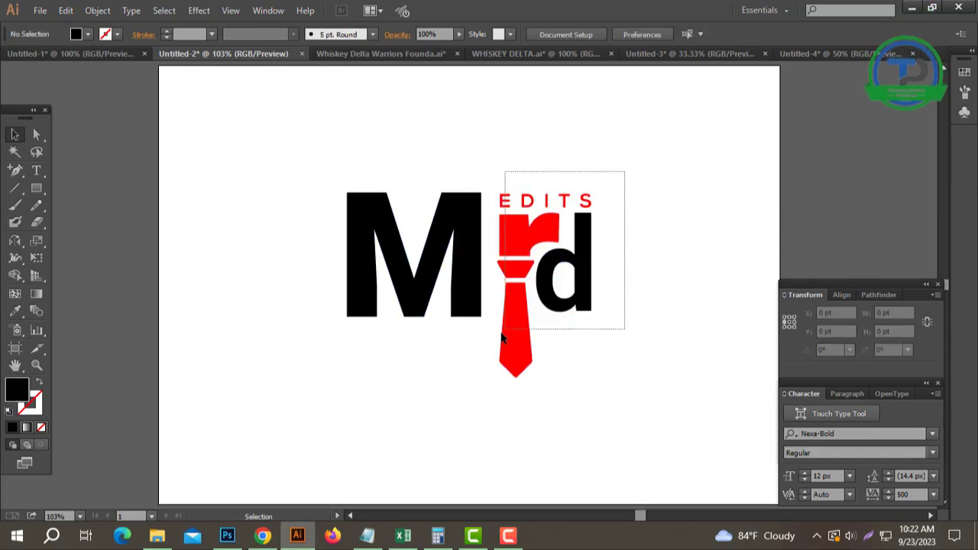
left_click(523, 327)
left_click(643, 205)
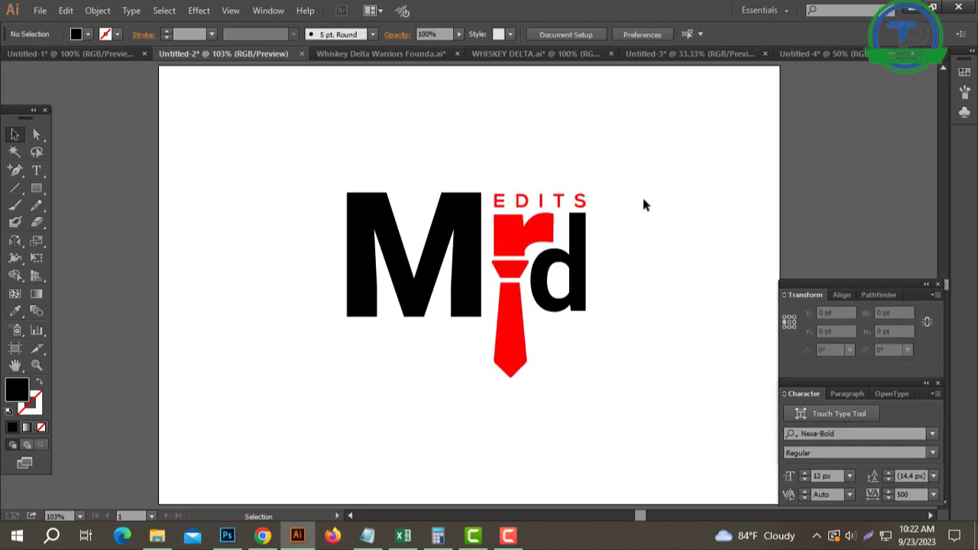